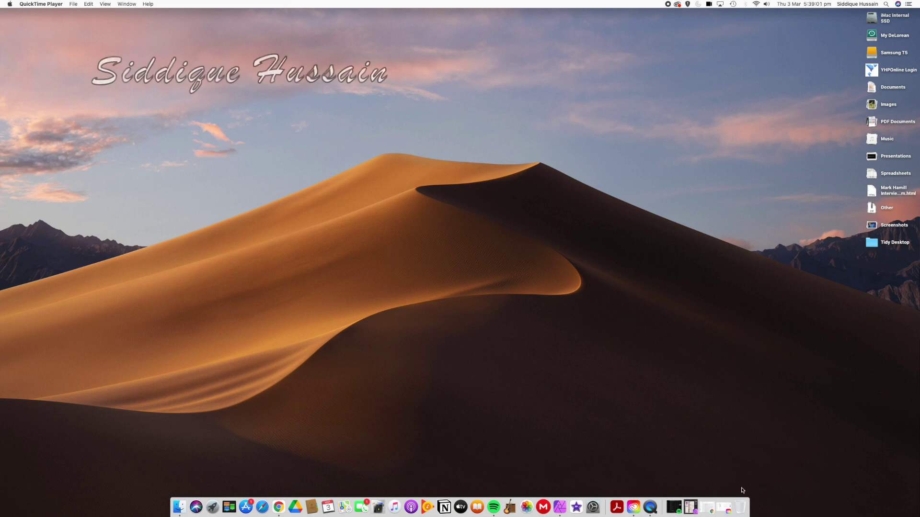
# Restore the minimised Creative Cloud window listing the Bridge and Camera Raw updates
pyautogui.click(724, 508)
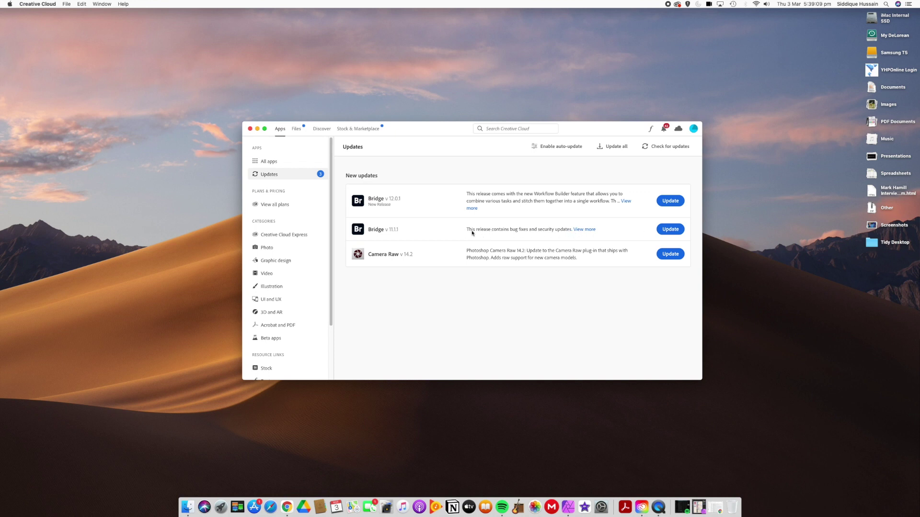
# Start the Bridge 11.1.1 update and nudge the window slightly up and left
pyautogui.click(669, 230)
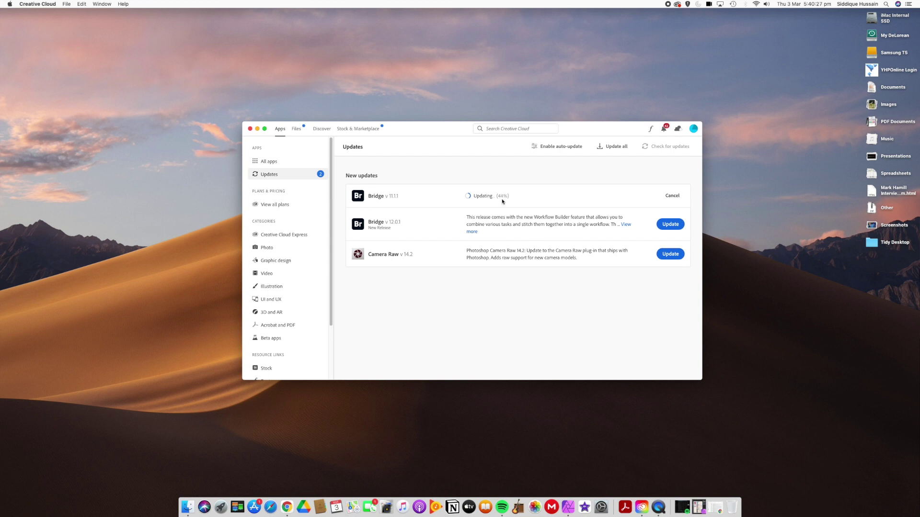
pyautogui.moveTo(405, 124); pyautogui.dragTo(398, 116)
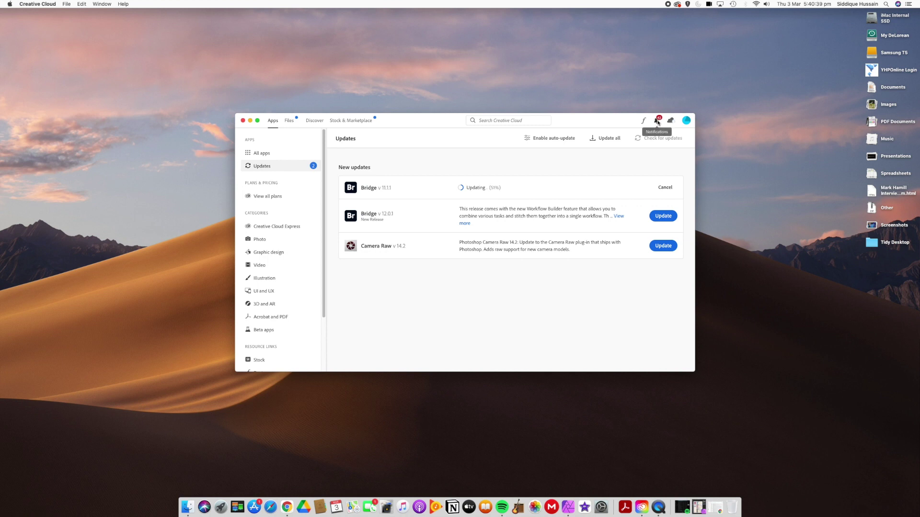
# Check the empty notifications panel, close it, and open the account menu
pyautogui.click(657, 122)
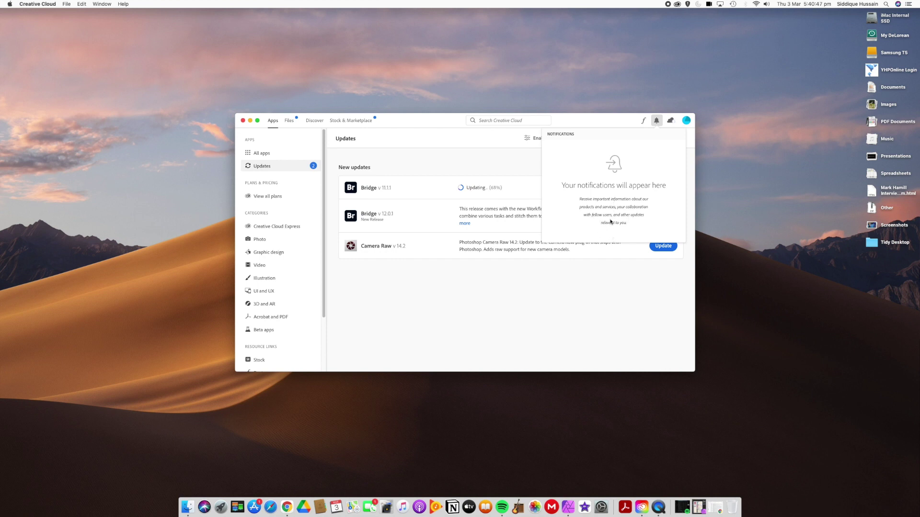
pyautogui.click(613, 118)
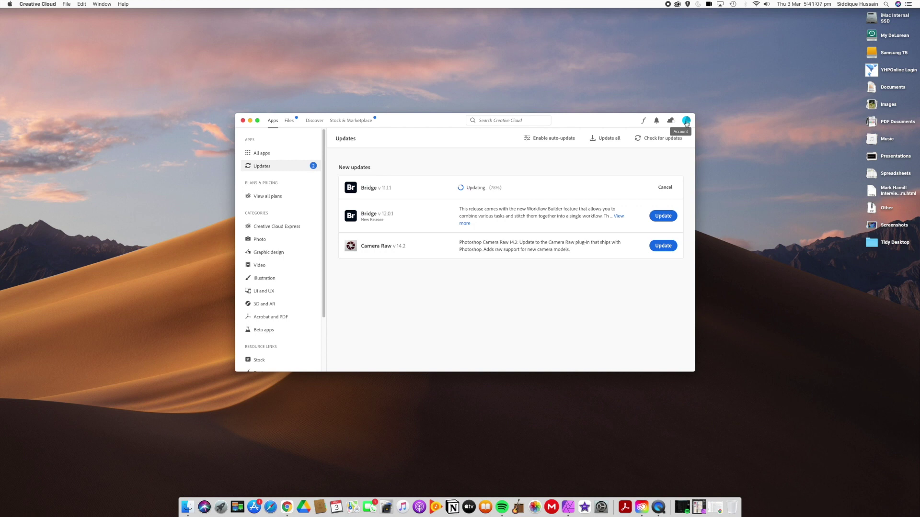
pyautogui.click(686, 122)
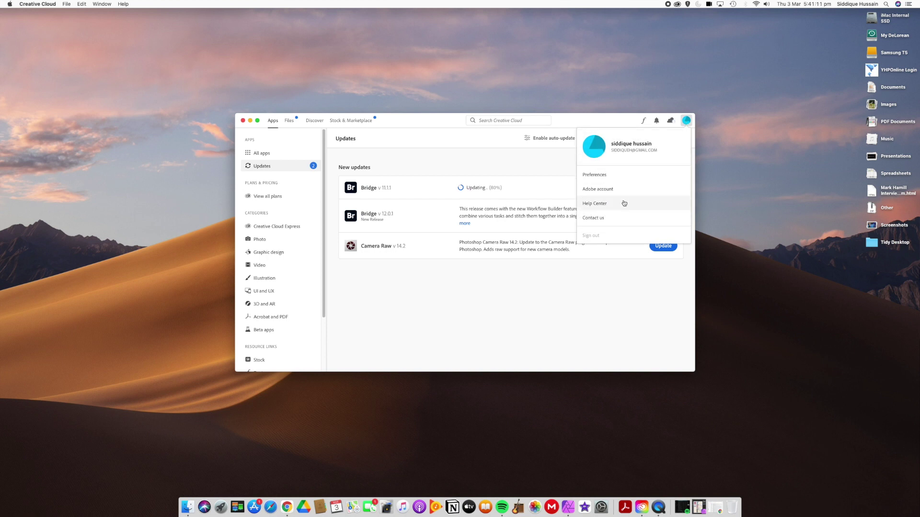
# Review the General preferences pane and follow the Adobe Account link into Chrome
pyautogui.click(597, 174)
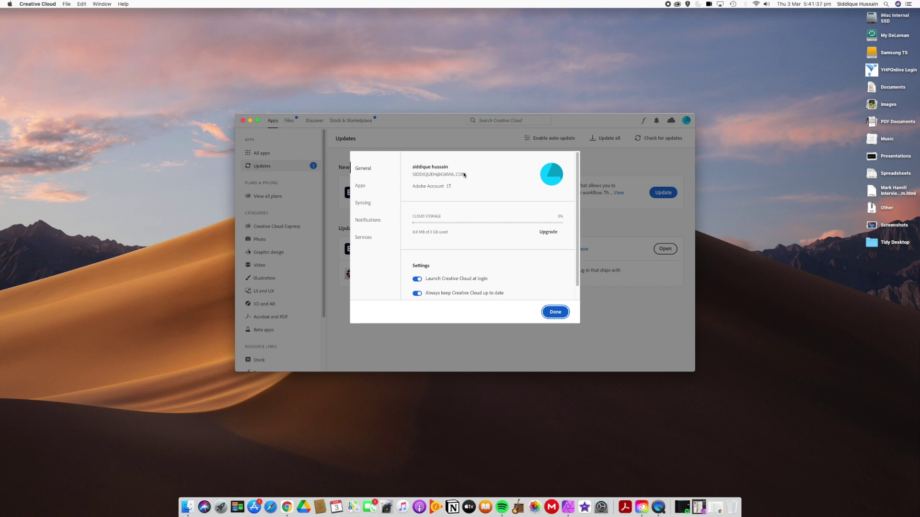
pyautogui.click(410, 235)
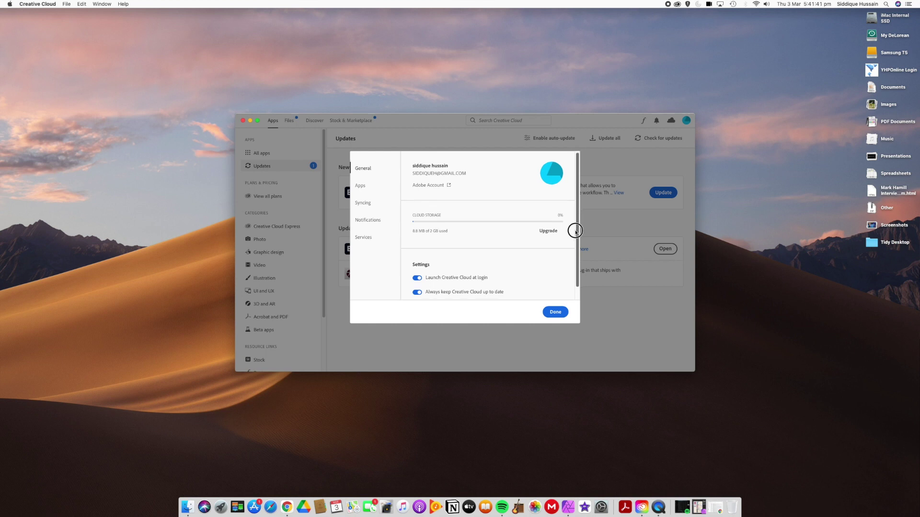
pyautogui.moveTo(573, 230); pyautogui.dragTo(569, 284)
pyautogui.scroll(1, 565, 230)
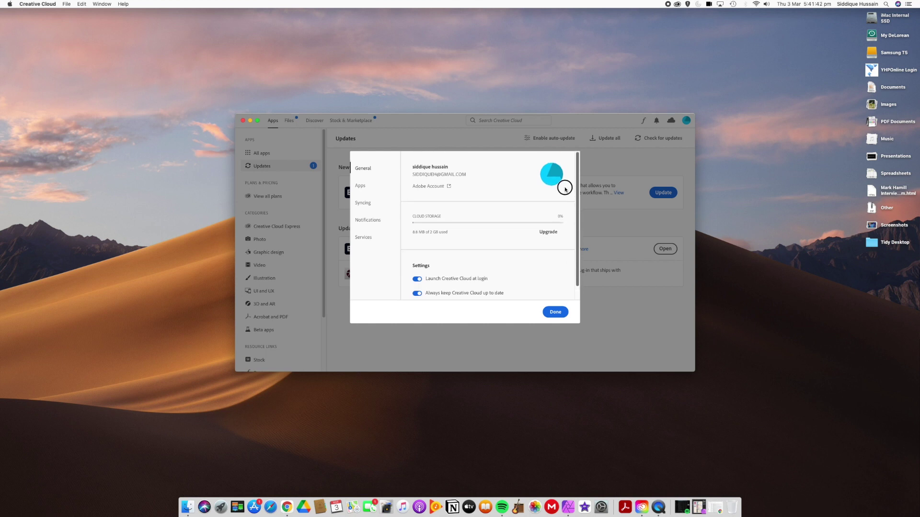
pyautogui.click(435, 189)
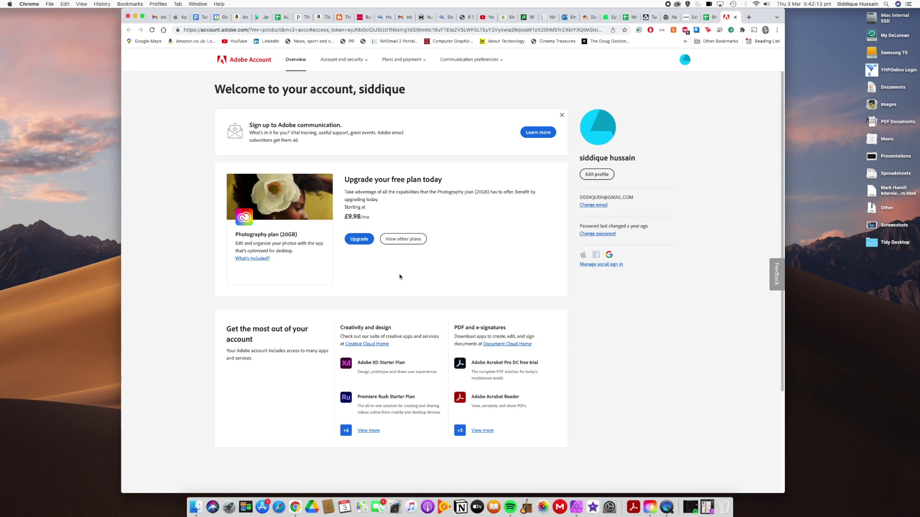
# Scroll through the Adobe Account overview page in Chrome
pyautogui.scroll(-1, 396, 277)
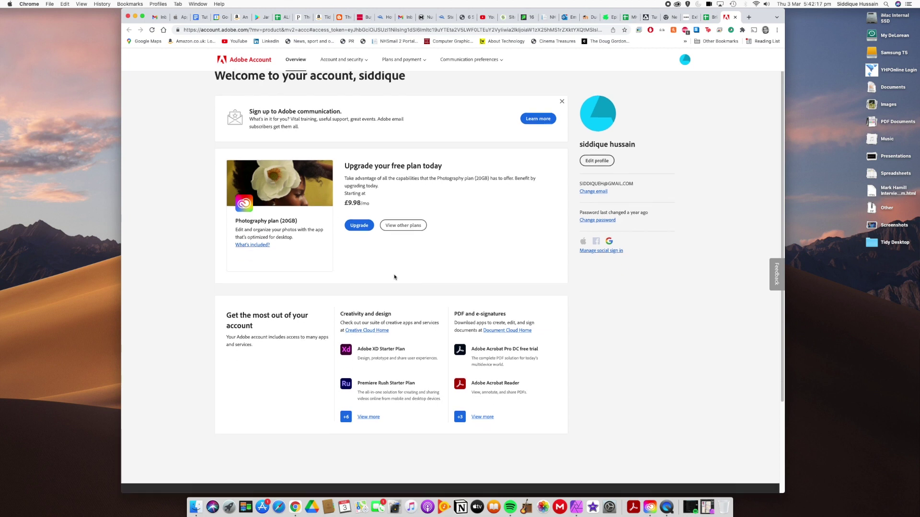
pyautogui.scroll(1, 407, 274)
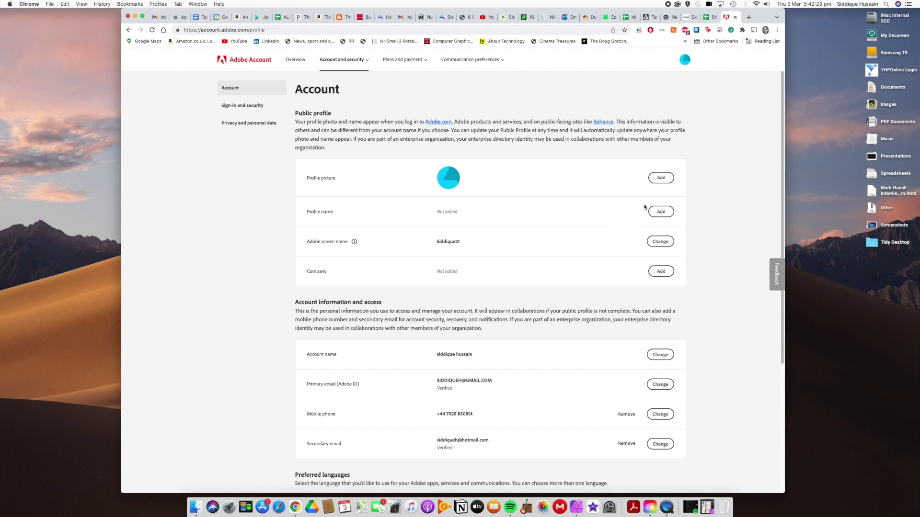
# Search for 'profile' and upload SH Studio Profile.JPG as the profile picture
pyautogui.click(661, 178)
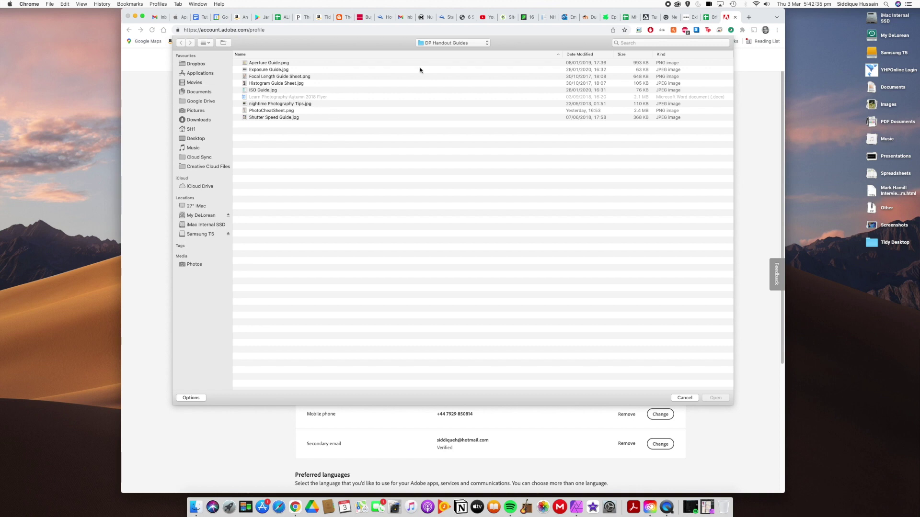
pyautogui.click(635, 42)
pyautogui.write('profile')
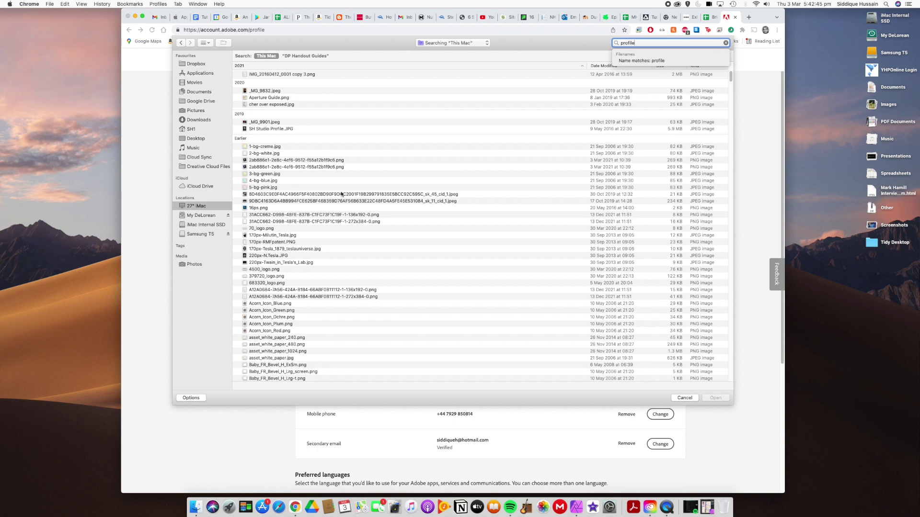
pyautogui.click(268, 129)
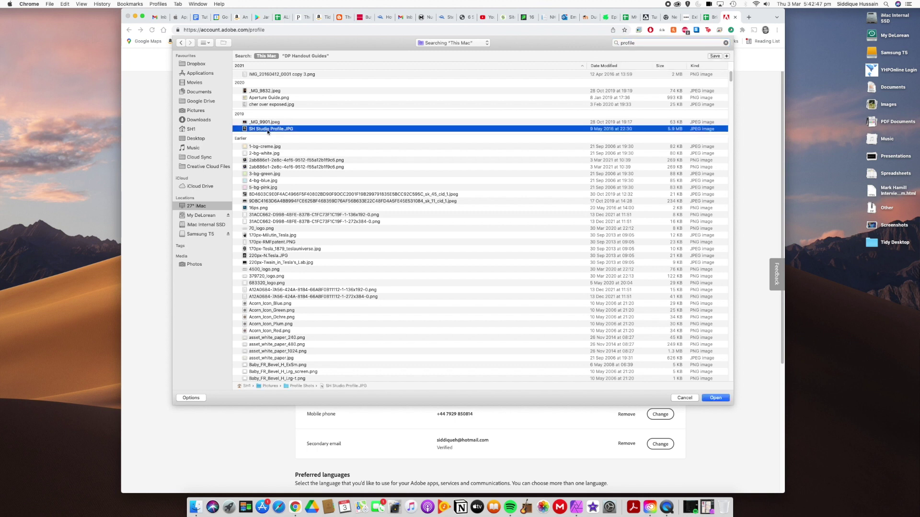
pyautogui.press('space')
pyautogui.press('space')
pyautogui.click(262, 122)
pyautogui.press('space')
pyautogui.press('space')
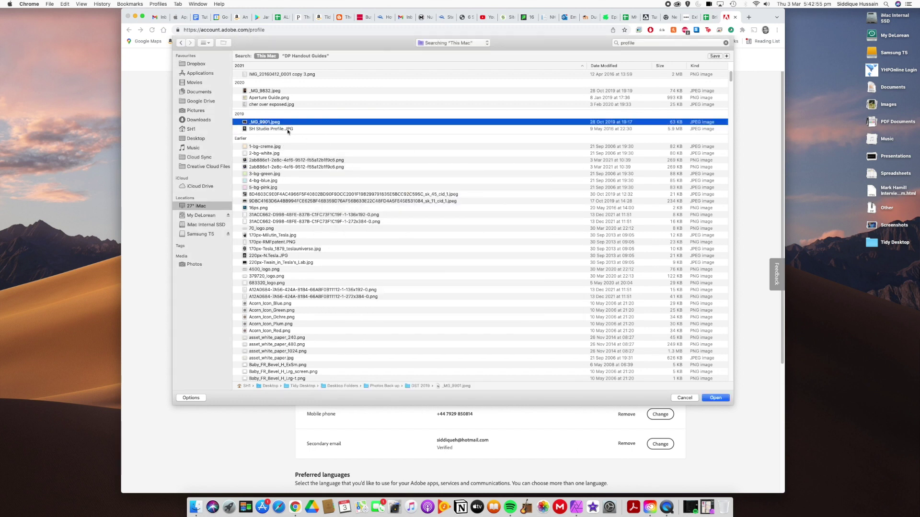
pyautogui.click(290, 130)
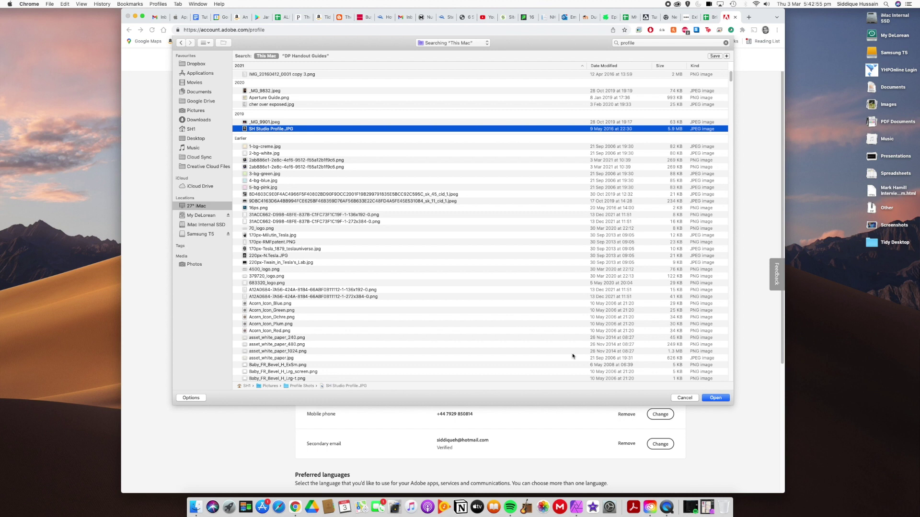
pyautogui.click(714, 398)
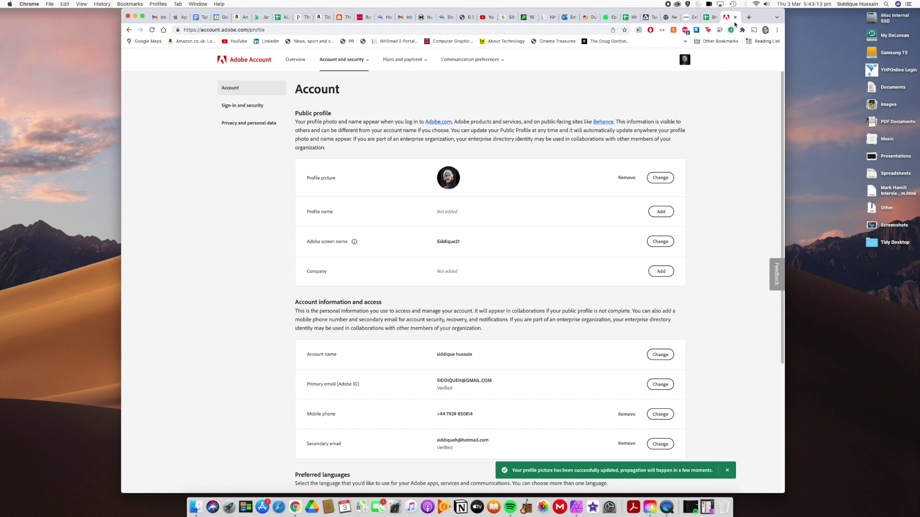
# Reload the profile page and save the owner's first and last name as profile name
pyautogui.click(152, 30)
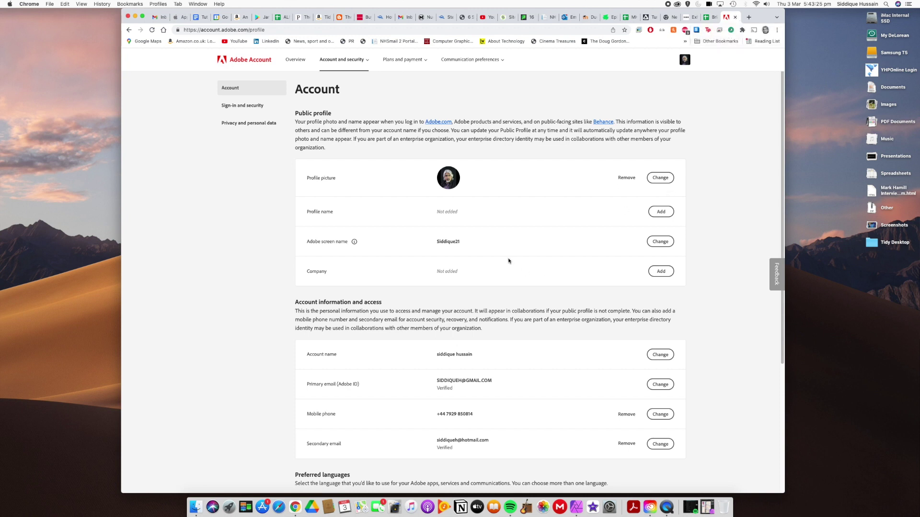
pyautogui.scroll(-2, 508, 261)
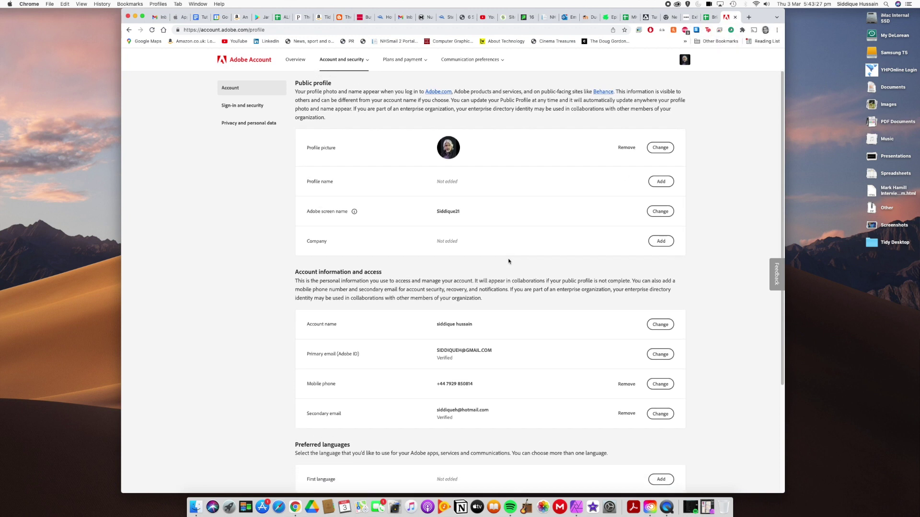
pyautogui.click(660, 181)
pyautogui.click(445, 246)
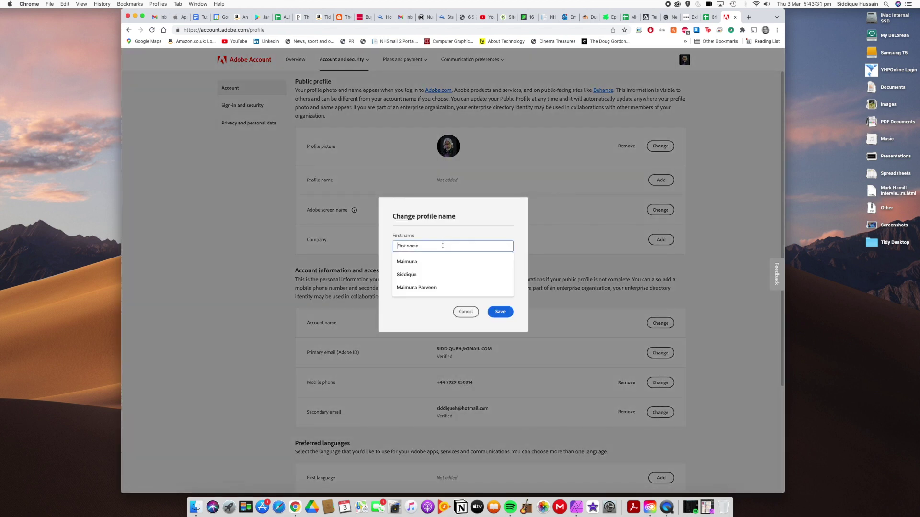
pyautogui.click(424, 276)
pyautogui.click(429, 277)
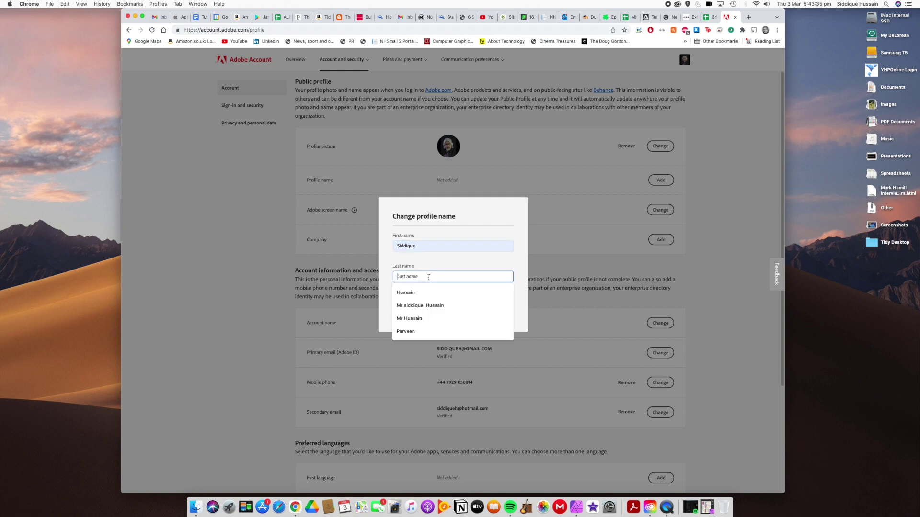
pyautogui.click(425, 290)
pyautogui.click(501, 314)
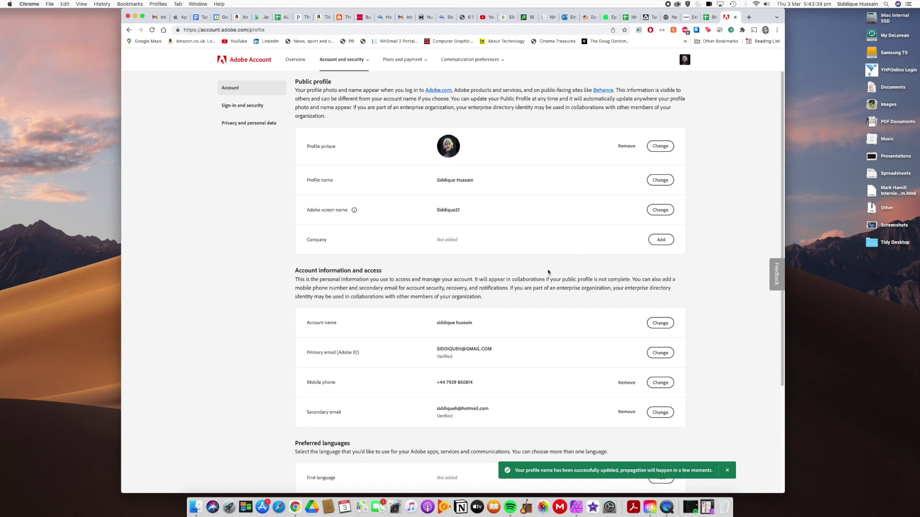
# Review the updated public profile, then close the Adobe Account tab
pyautogui.scroll(-1, 545, 268)
pyautogui.scroll(-4, 538, 268)
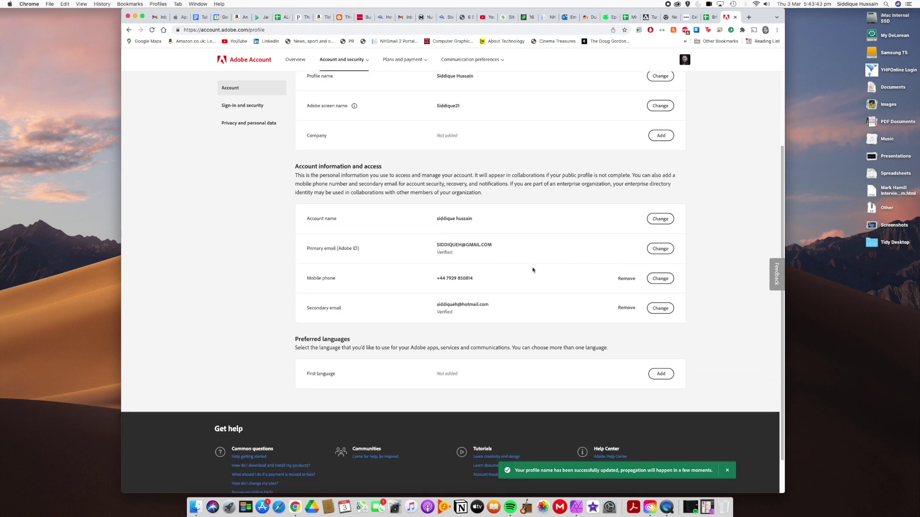
pyautogui.scroll(2, 532, 270)
pyautogui.scroll(-2, 531, 270)
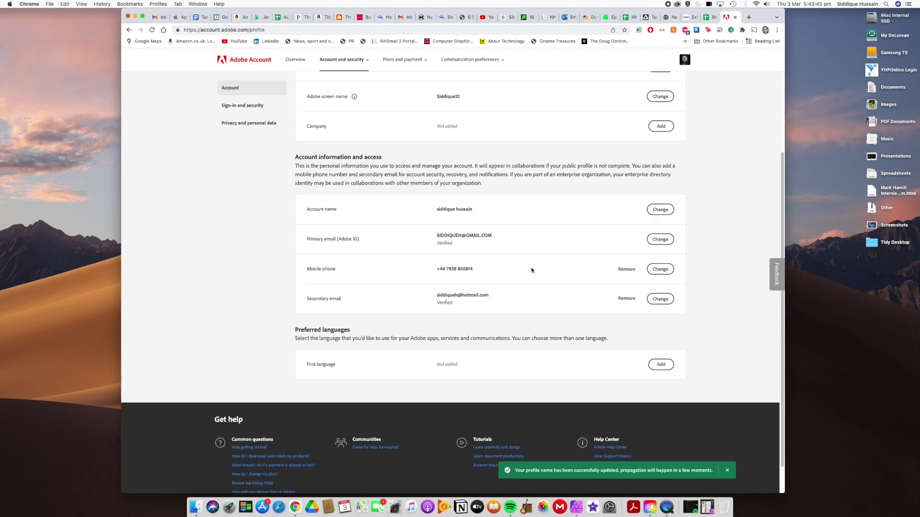
pyautogui.scroll(-2, 530, 270)
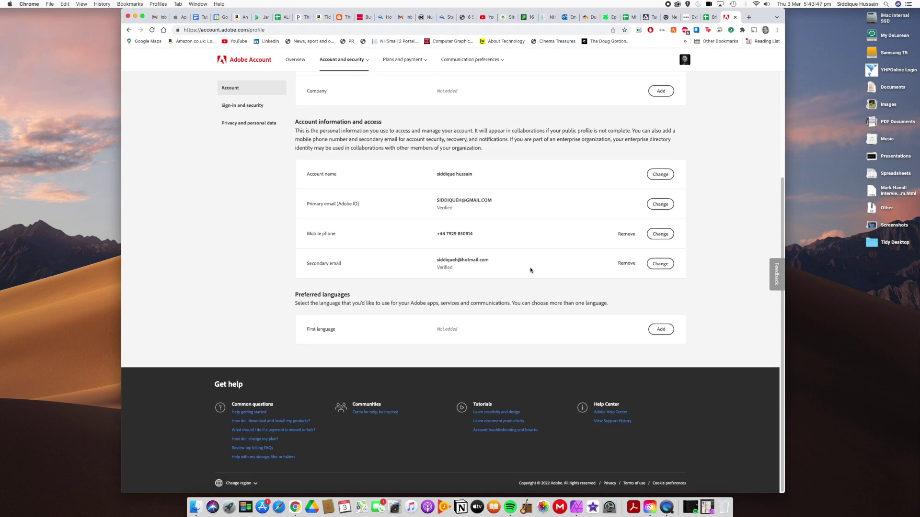
pyautogui.scroll(6, 531, 271)
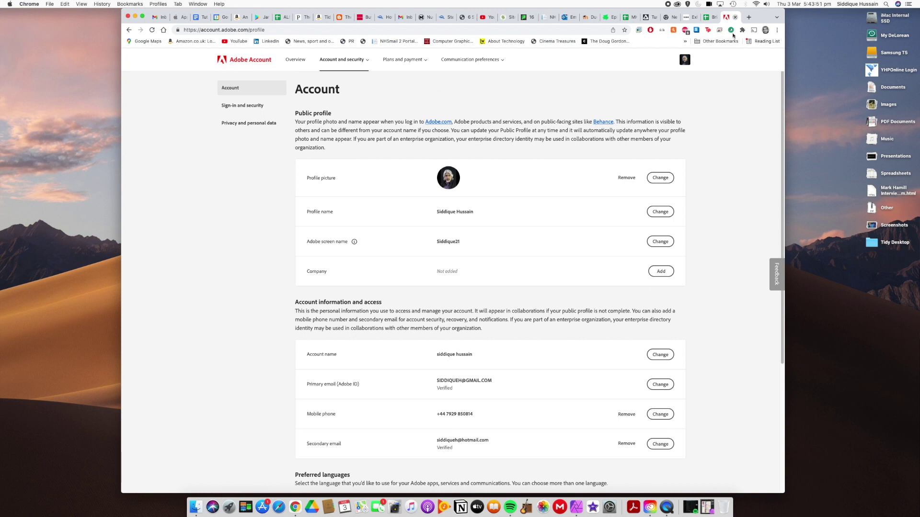
pyautogui.click(735, 16)
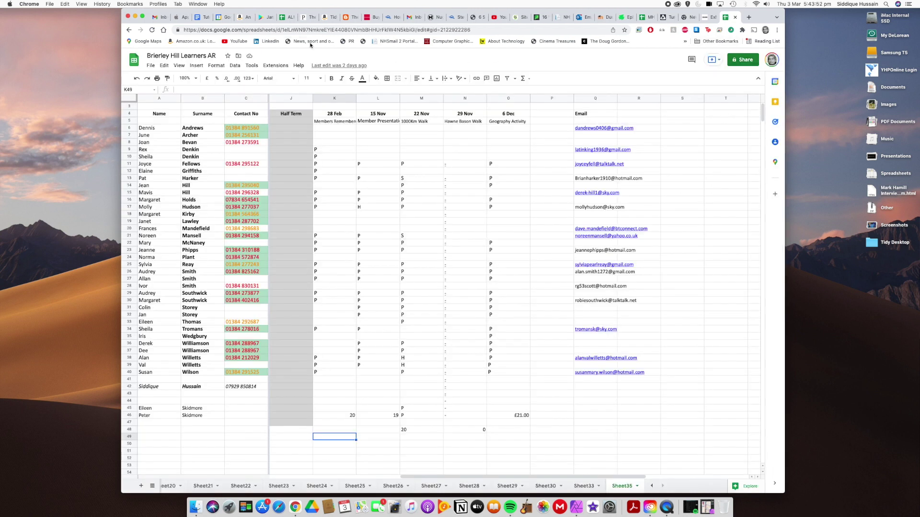
# Minimise Chrome and close the Creative Cloud Preferences to return to Updates
pyautogui.click(135, 16)
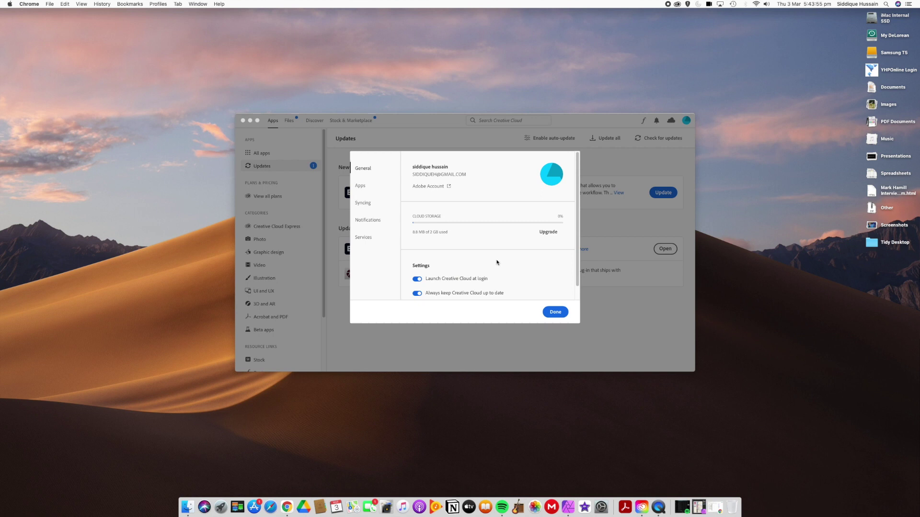
pyautogui.click(554, 314)
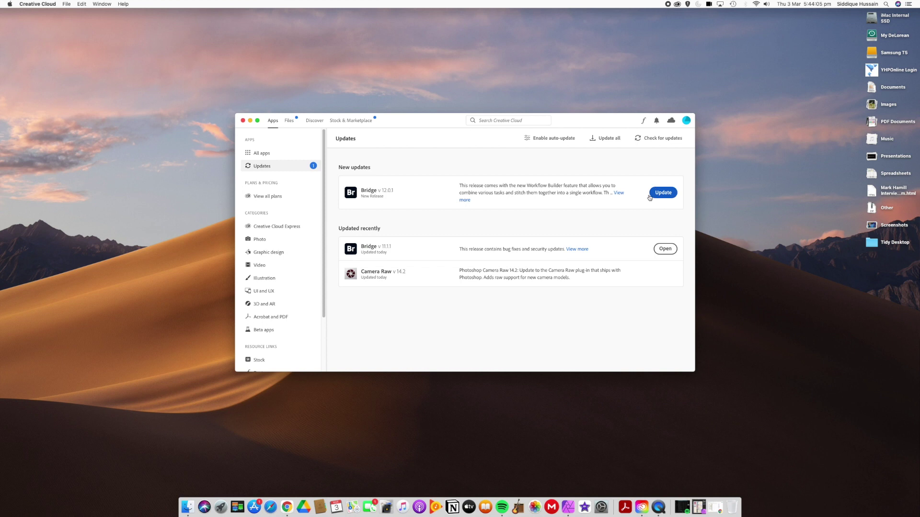
# Turn off automatic app updates, then update Bridge to 12.0.1 removing old versions
pyautogui.click(551, 138)
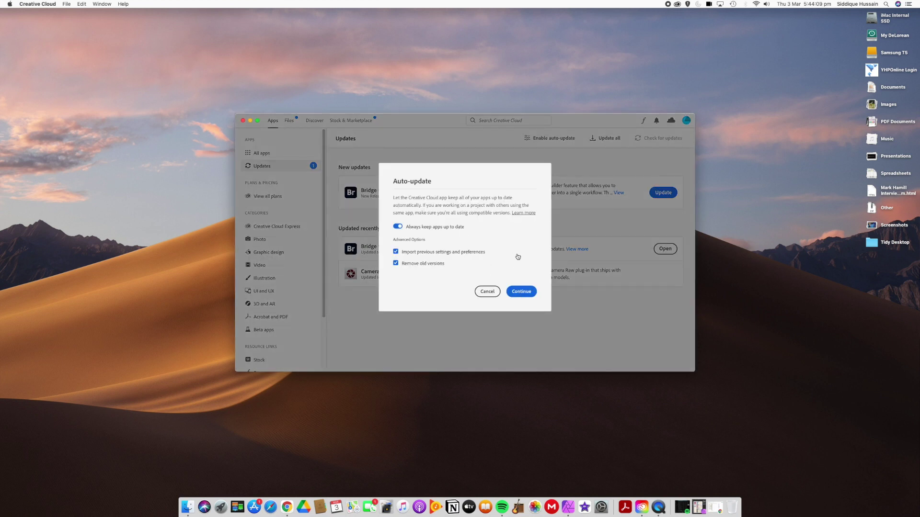
pyautogui.click(397, 226)
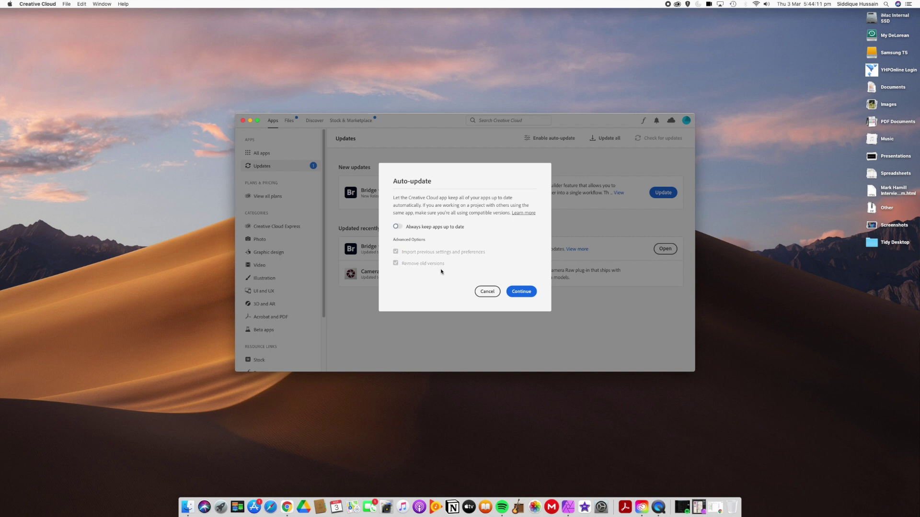
pyautogui.click(521, 291)
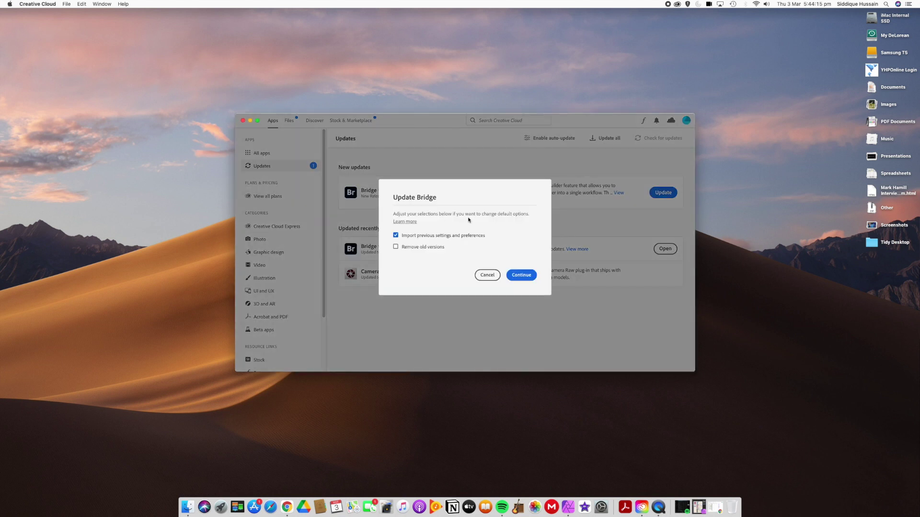
pyautogui.click(395, 247)
pyautogui.click(513, 274)
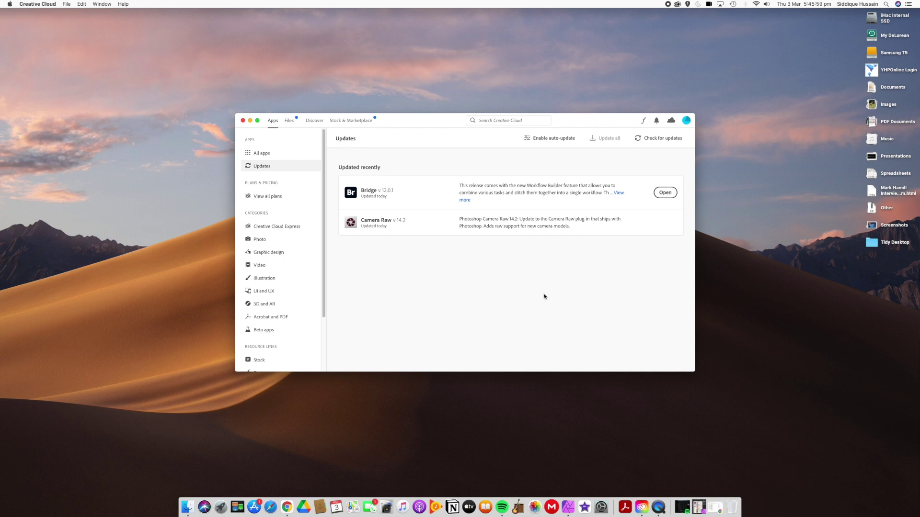
# Launch the freshly updated Bridge 12.0.1 from its row in the Updates list
pyautogui.click(666, 195)
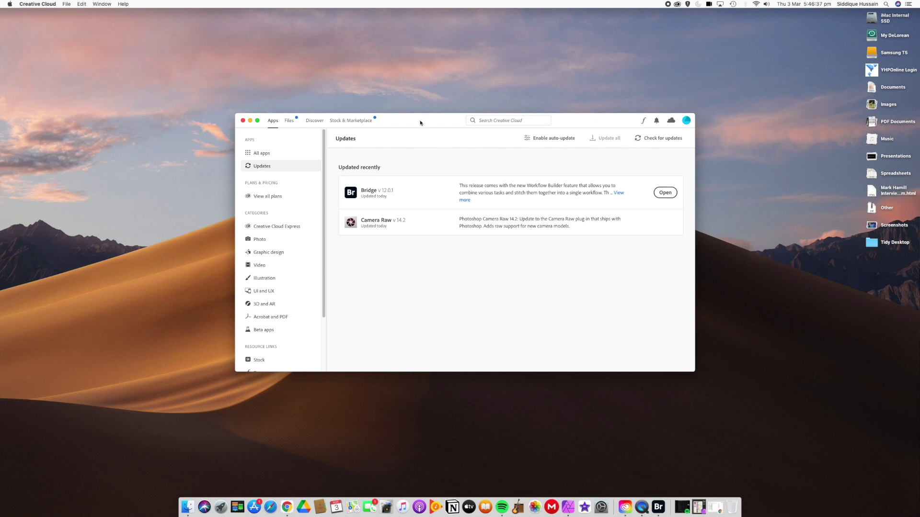
# Launch Adobe Bridge 2022 from the Dock and decline importing the old preferences
pyautogui.moveTo(418, 122); pyautogui.dragTo(572, 35)
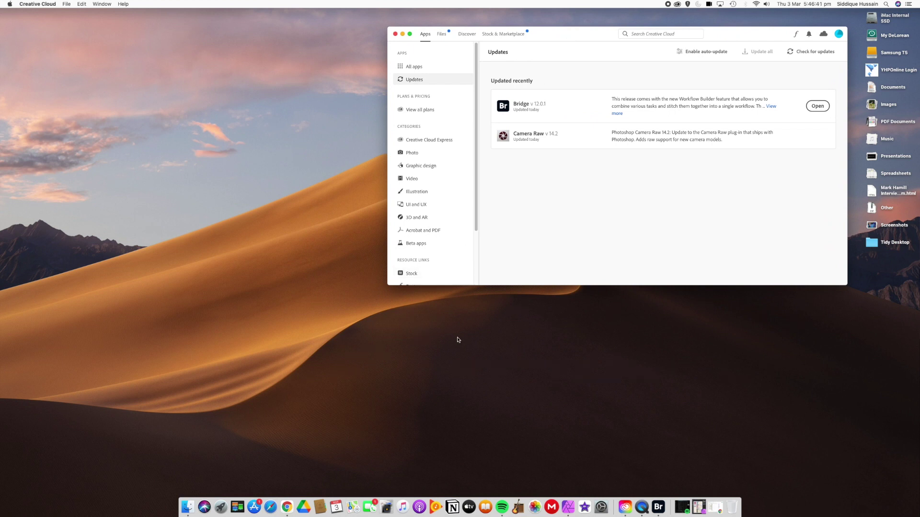
pyautogui.moveTo(476, 214); pyautogui.dragTo(485, 263)
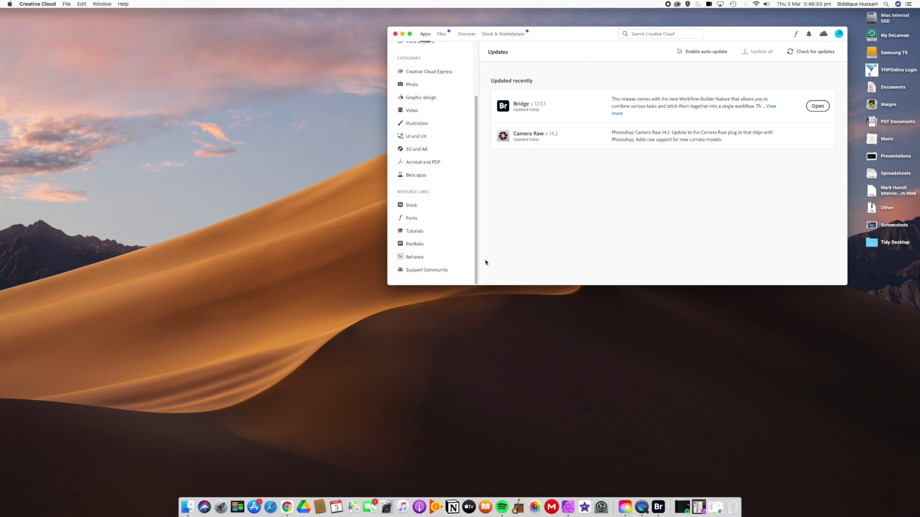
pyautogui.click(659, 508)
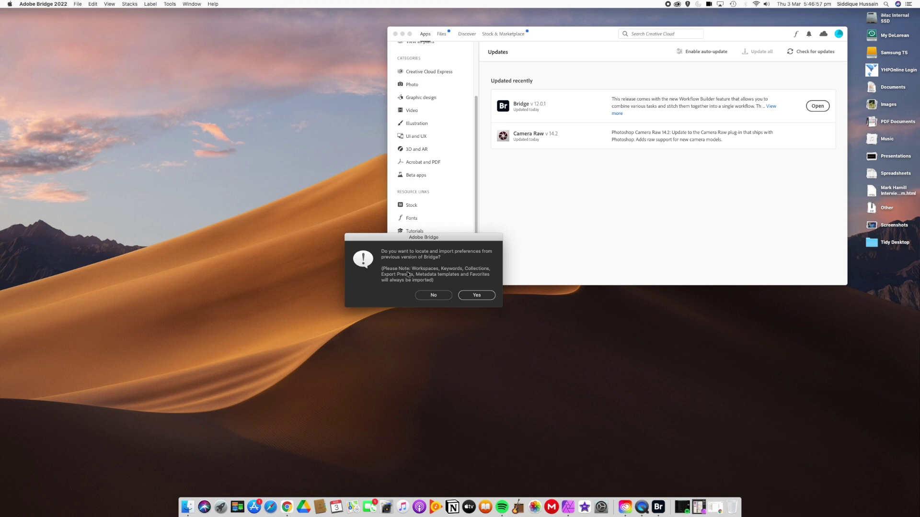
pyautogui.click(429, 295)
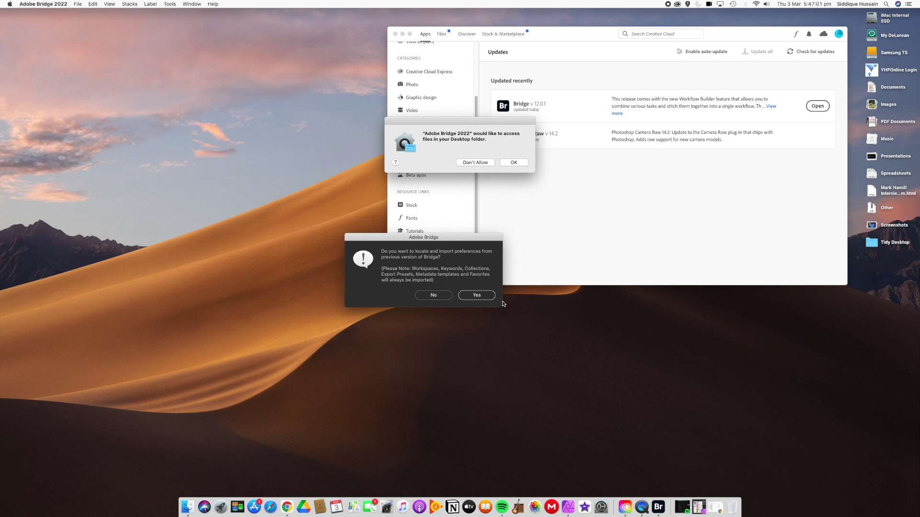
# Grant Bridge access to Desktop, Documents and Downloads, and minimise Creative Cloud
pyautogui.click(503, 164)
pyautogui.click(514, 164)
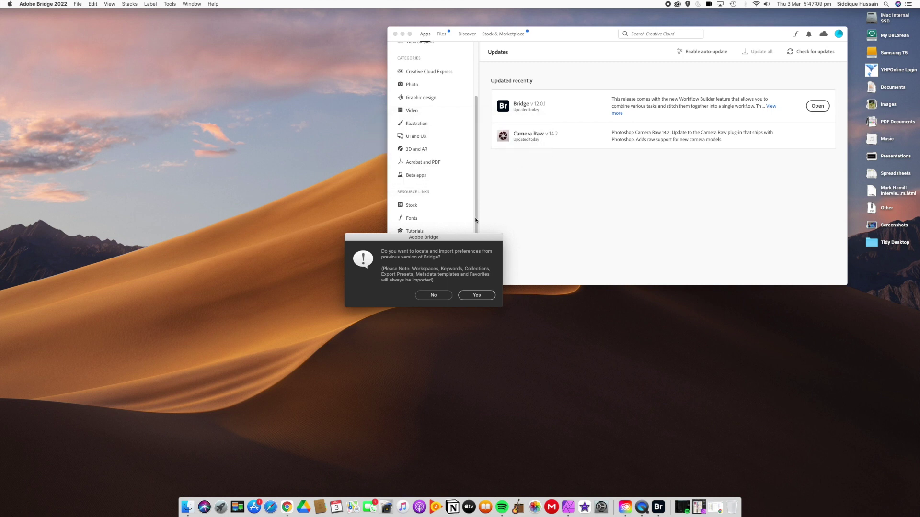
pyautogui.click(403, 34)
pyautogui.press('Return')
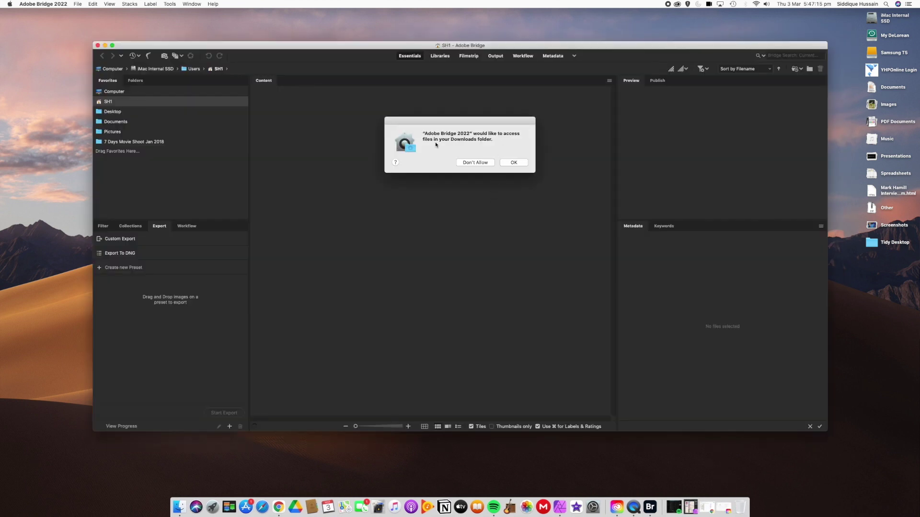
pyautogui.click(510, 162)
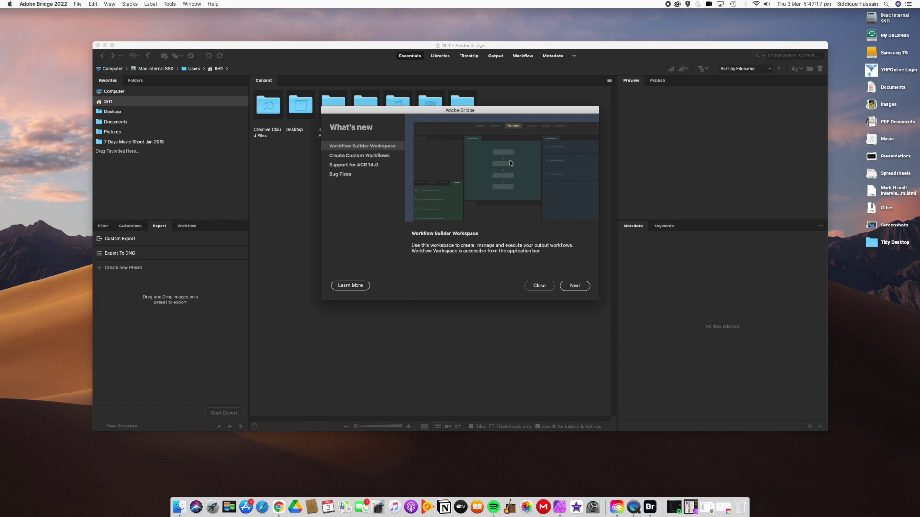
# Hide the browser, read the Custom Workflows, ACR 14.0 and Bug Fixes topics, then close What's new
pyautogui.click(410, 207)
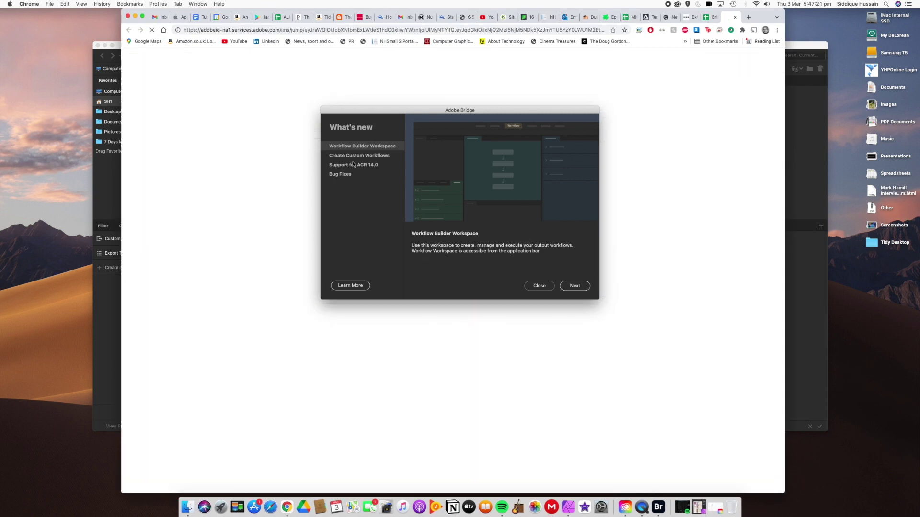
pyautogui.click(135, 17)
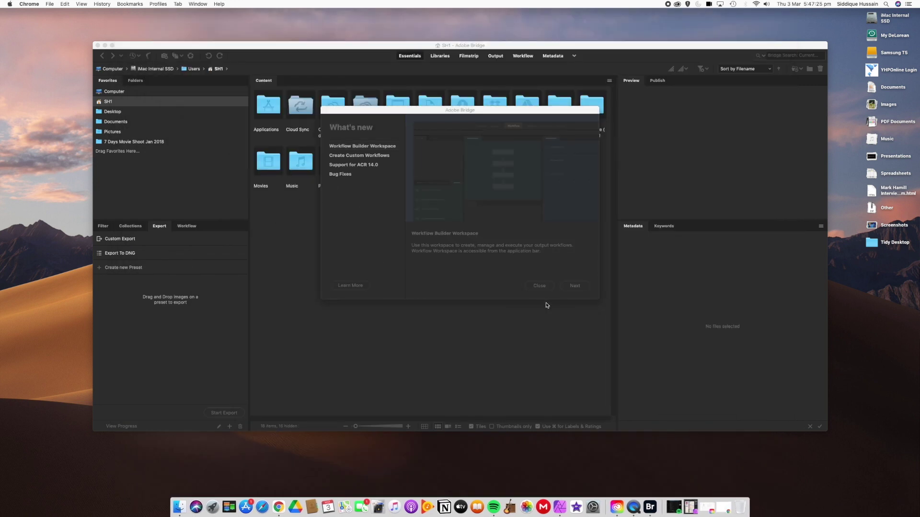
pyautogui.click(426, 111)
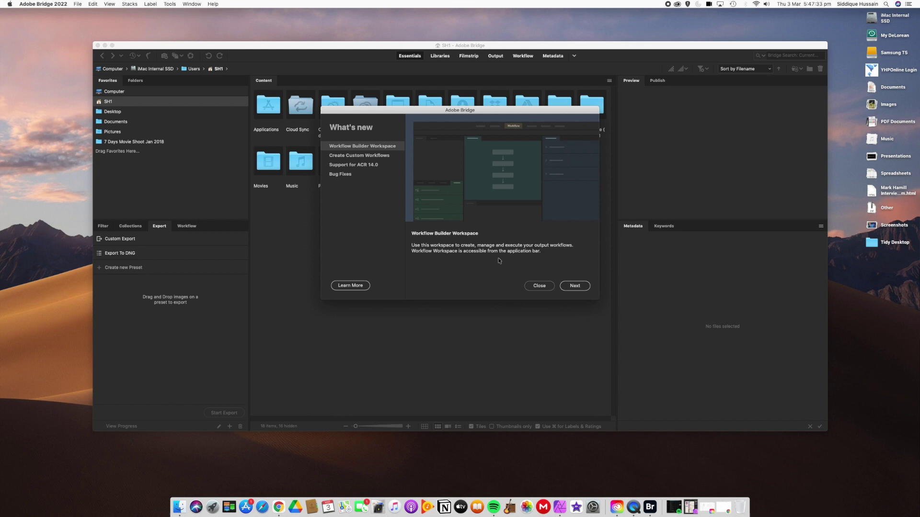
pyautogui.click(350, 156)
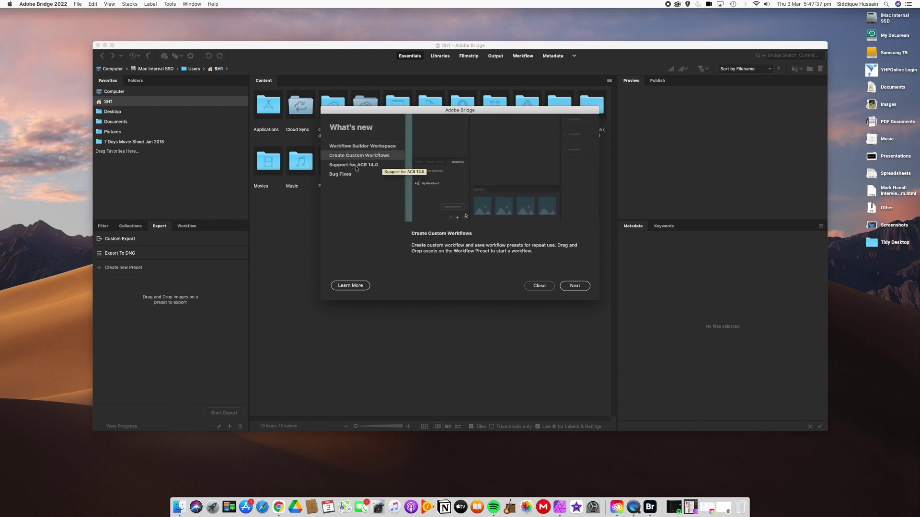
pyautogui.click(355, 165)
pyautogui.click(343, 176)
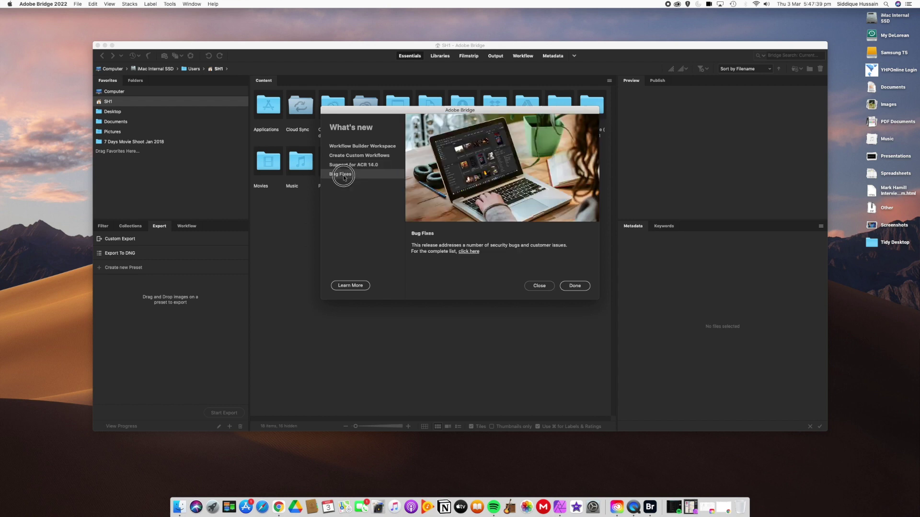
pyautogui.click(575, 286)
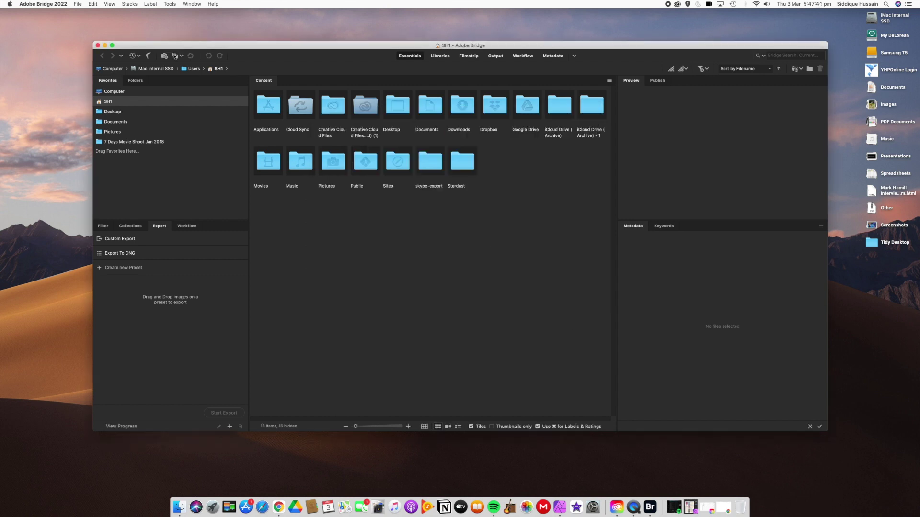
# Maximise Bridge, open Pictures with photo access allowed, and enlarge the Preview panel
pyautogui.click(112, 46)
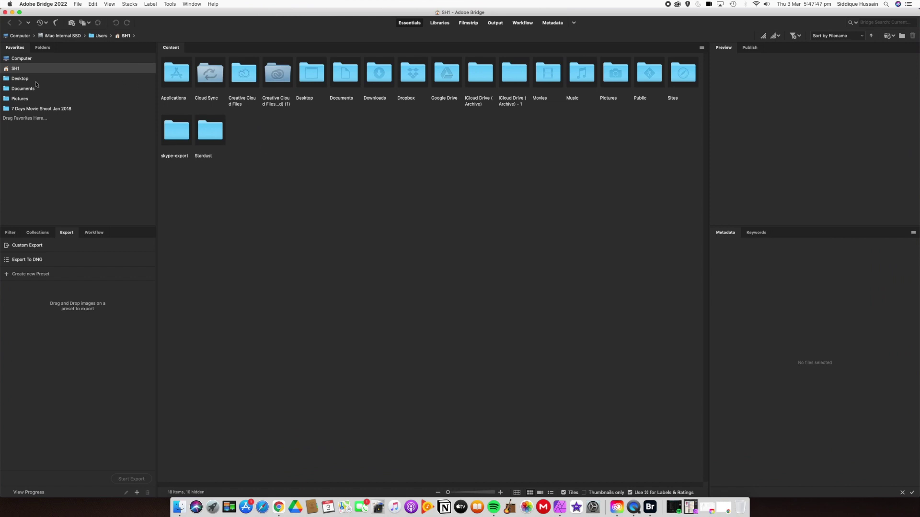
pyautogui.click(19, 98)
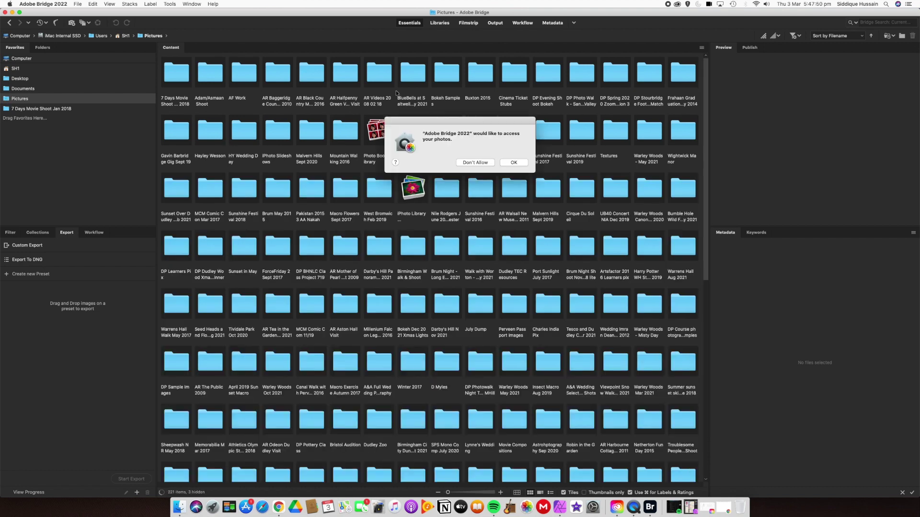
pyautogui.click(508, 162)
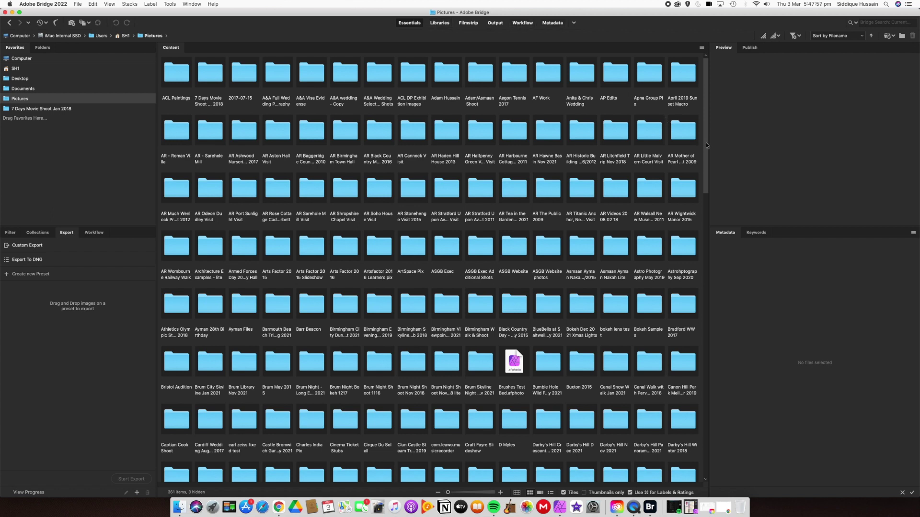
pyautogui.moveTo(710, 143); pyautogui.dragTo(593, 142)
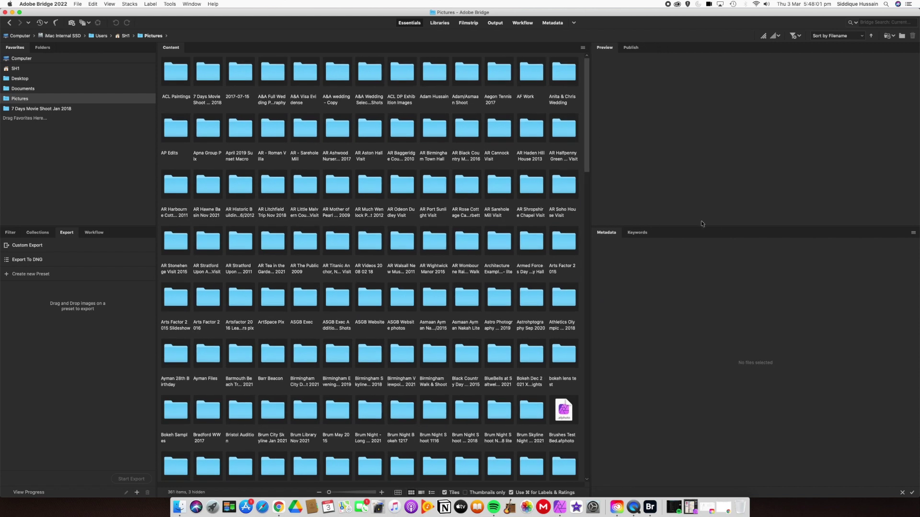
pyautogui.moveTo(700, 230); pyautogui.dragTo(690, 342)
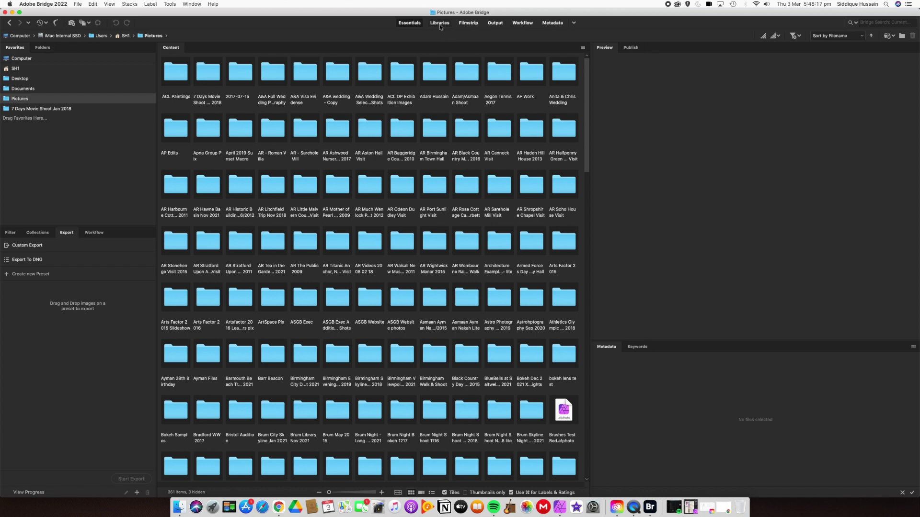
# Switch the Content panel to horizontal layout, then to Auto Layout
pyautogui.click(582, 47)
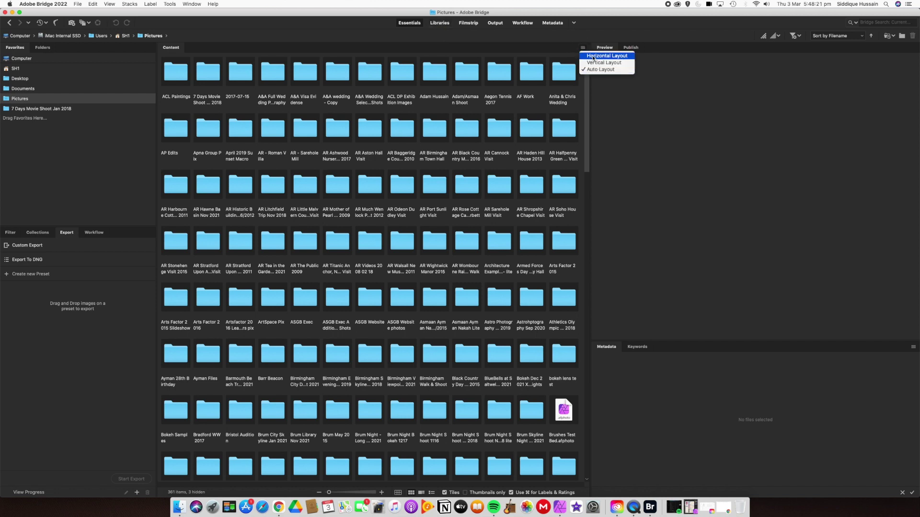
pyautogui.click(593, 56)
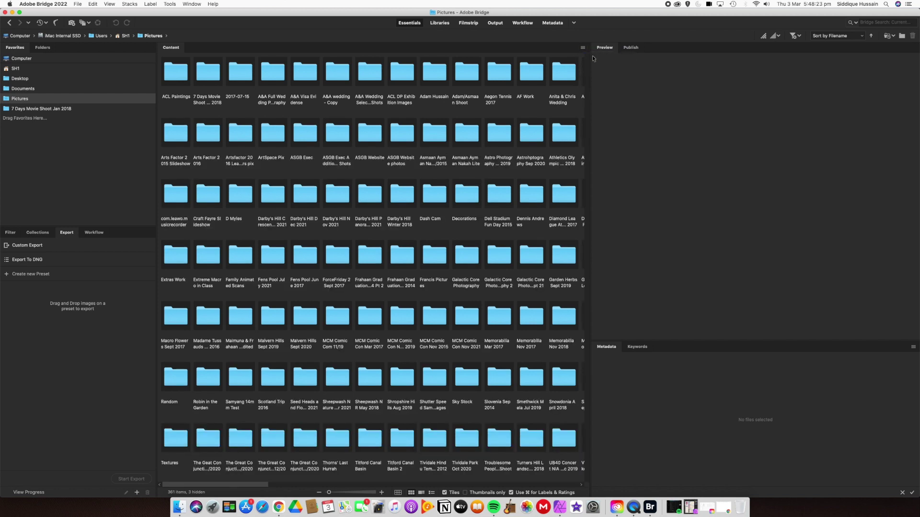
pyautogui.click(584, 48)
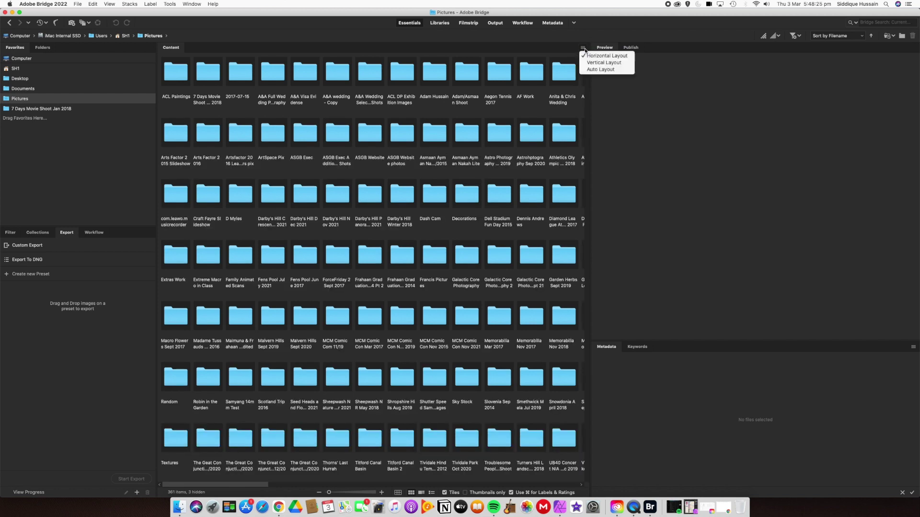
pyautogui.click(597, 70)
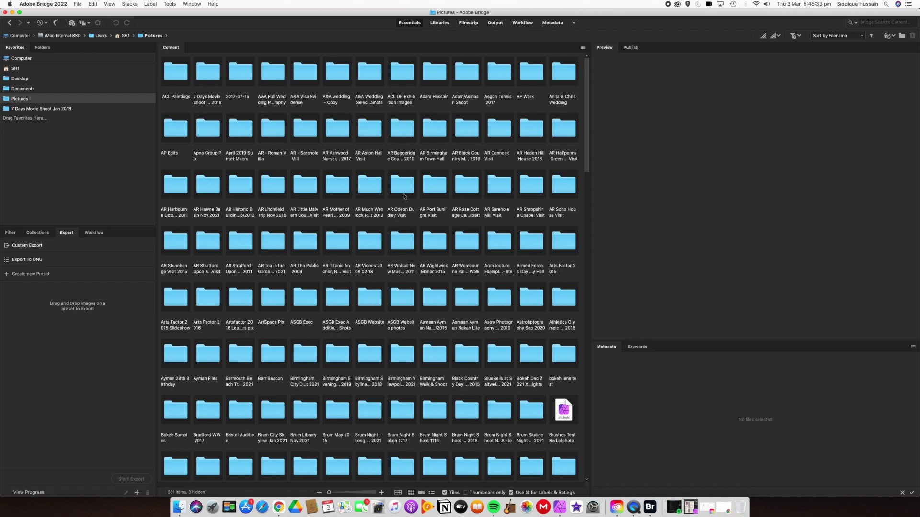
# Open AR Much Wenlock Priory Visit 2012 and preview _MG_0806, _MG_0804, _MG_0791, _MG_0792, _MG_0799, _MG_0815
pyautogui.doubleClick(371, 194)
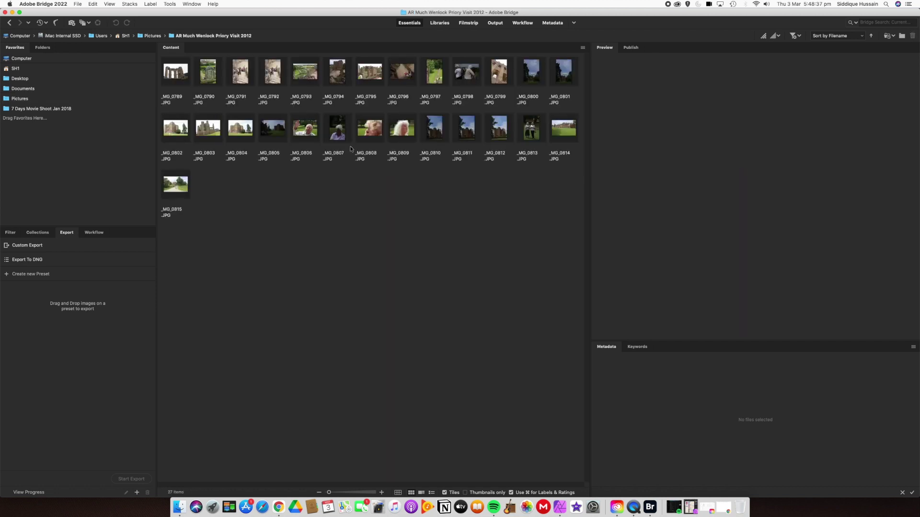
pyautogui.click(307, 132)
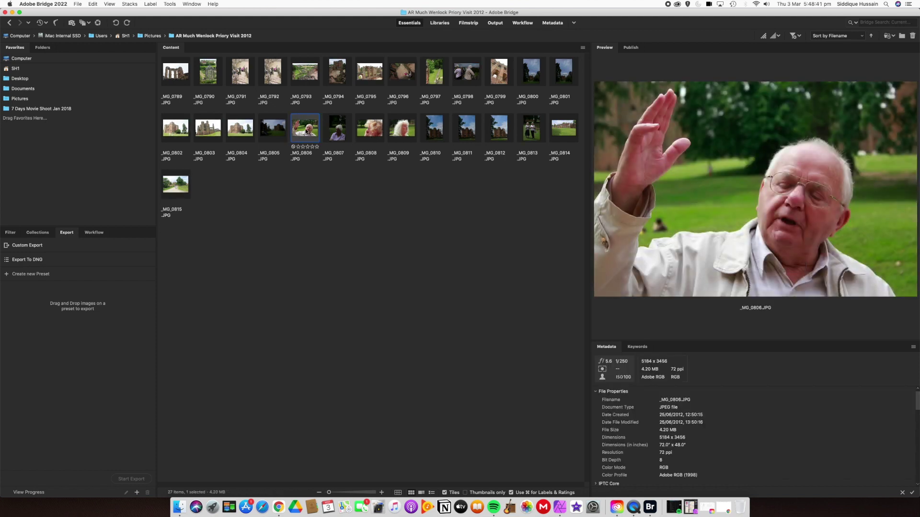
pyautogui.click(239, 129)
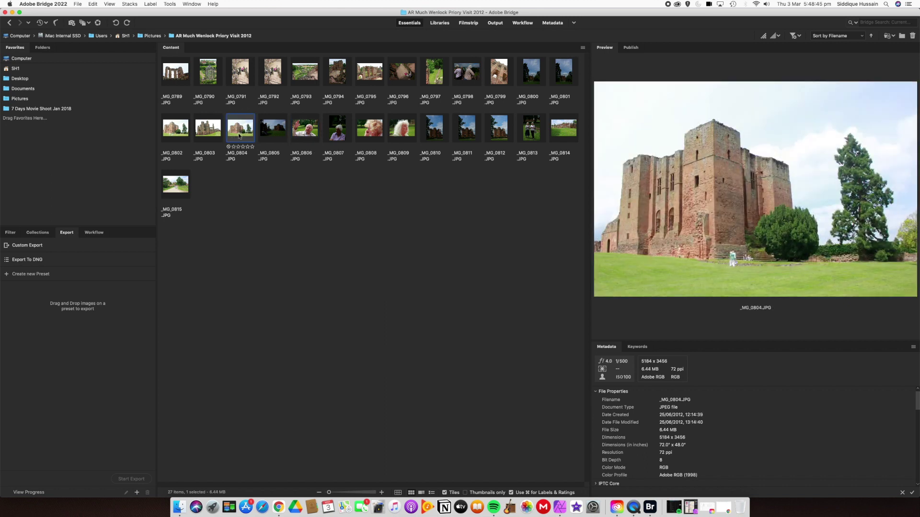
pyautogui.click(247, 77)
pyautogui.click(271, 75)
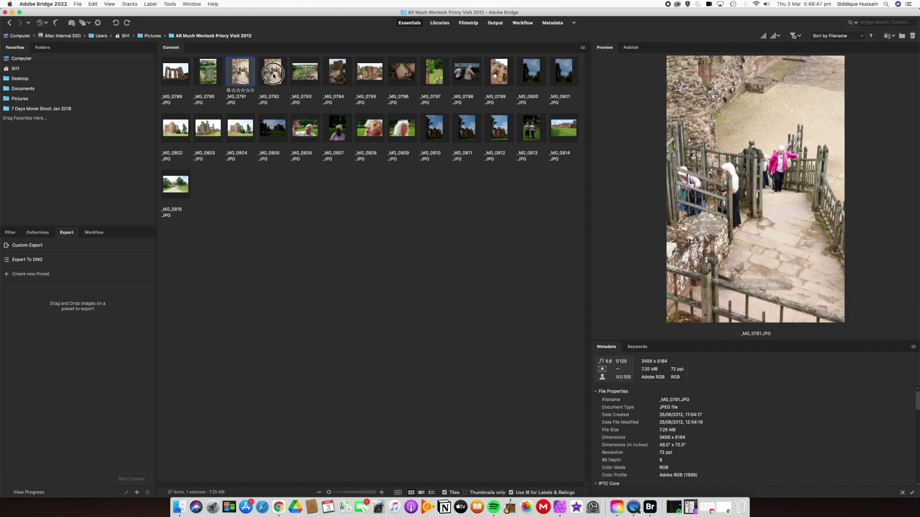
pyautogui.click(501, 75)
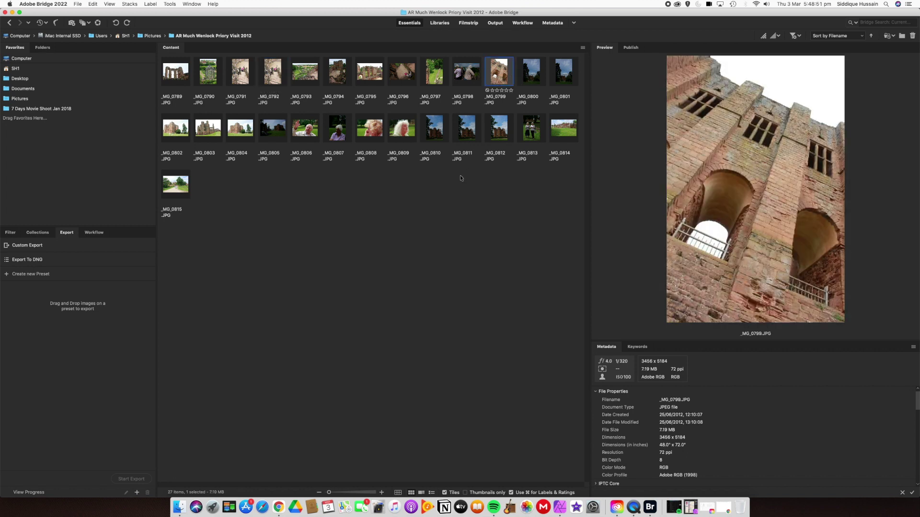
pyautogui.click(174, 187)
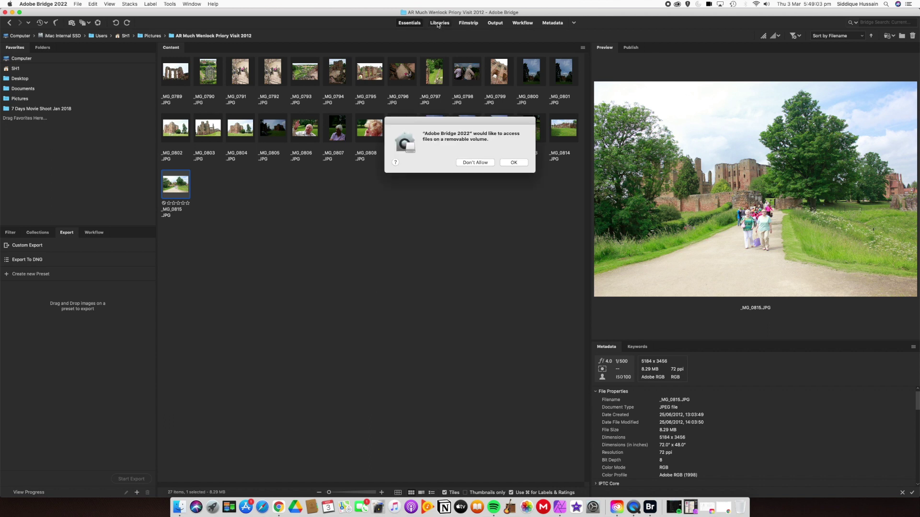
# Allow Bridge access to the network volume from the Libraries workspace
pyautogui.click(475, 162)
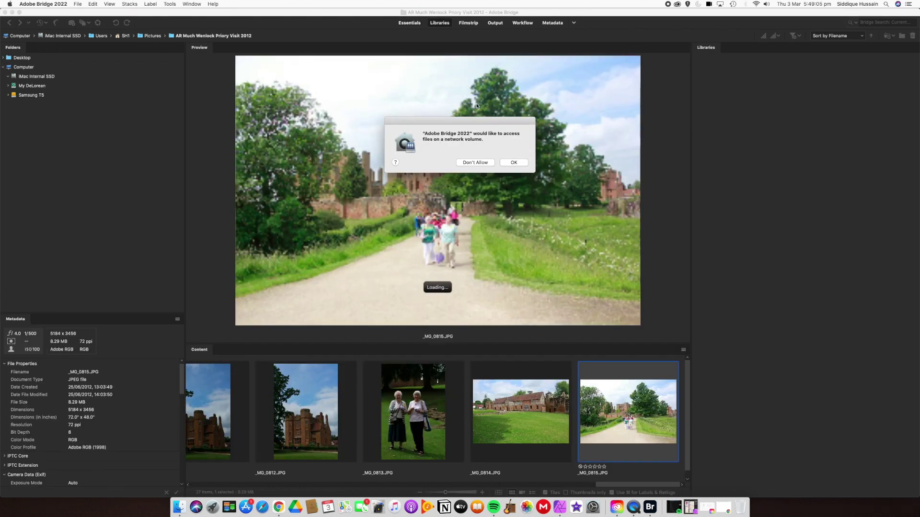
pyautogui.click(511, 163)
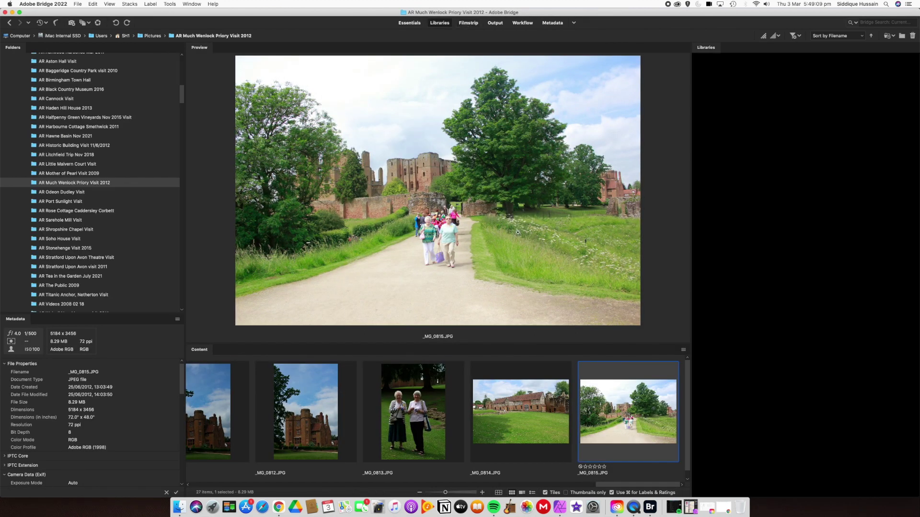
pyautogui.moveTo(635, 488); pyautogui.dragTo(495, 465)
# Try the Filmstrip, Workflow and Metadata workspaces, then return to Essentials
pyautogui.click(468, 23)
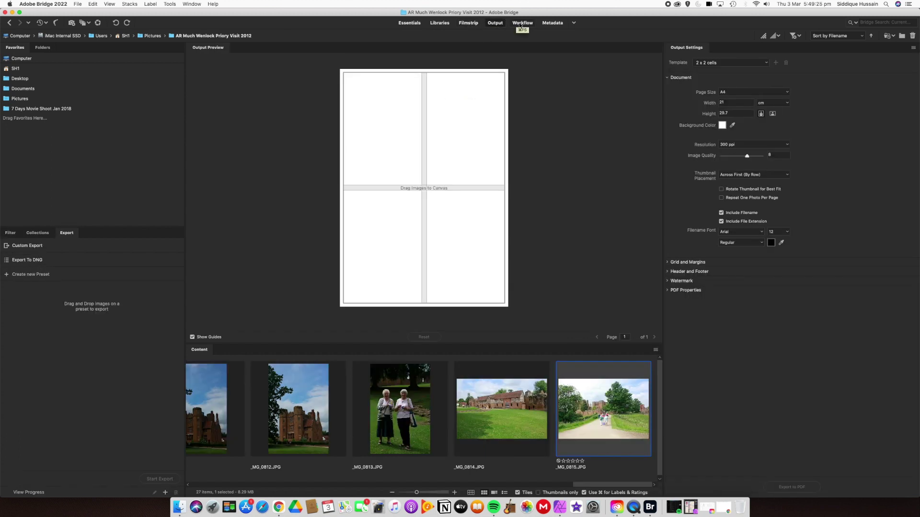
pyautogui.click(521, 23)
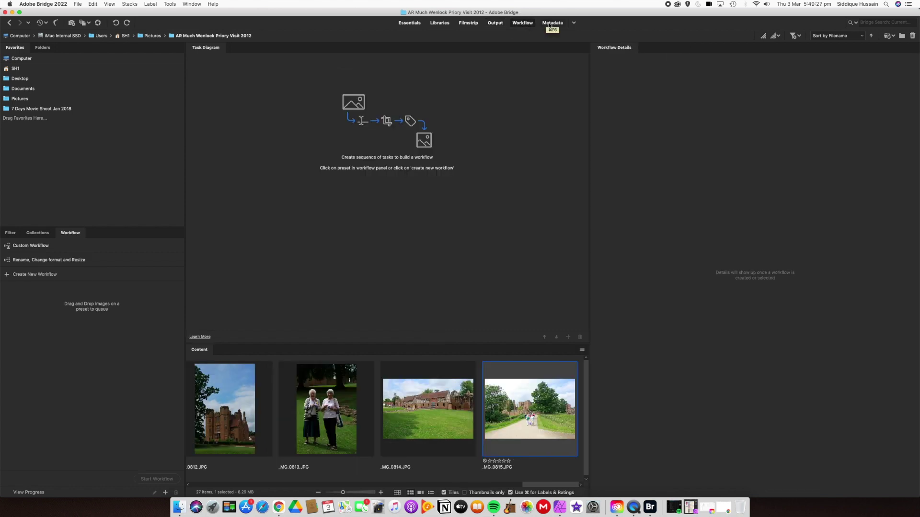
pyautogui.click(550, 23)
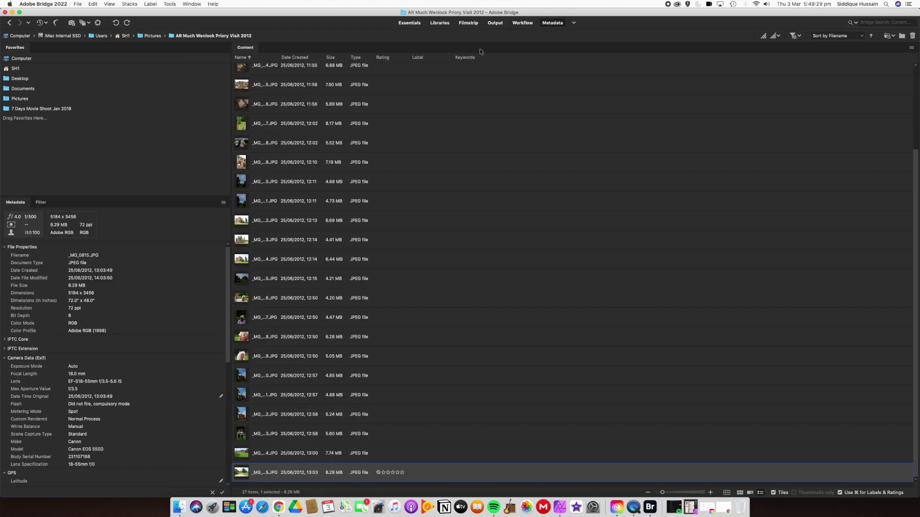
pyautogui.click(410, 23)
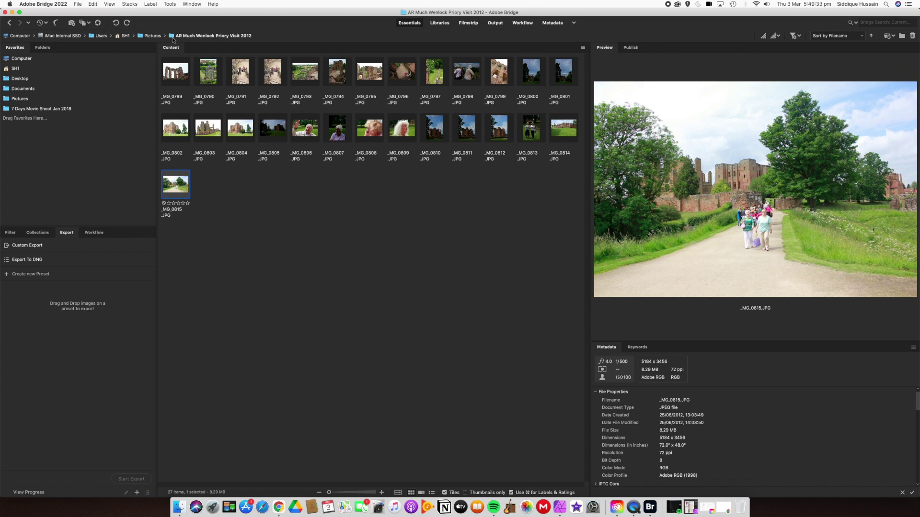
# Back in Pictures, try iPhoto Library, quit Photos, then open Happy Valley Tennis Classic 2018
pyautogui.click(10, 23)
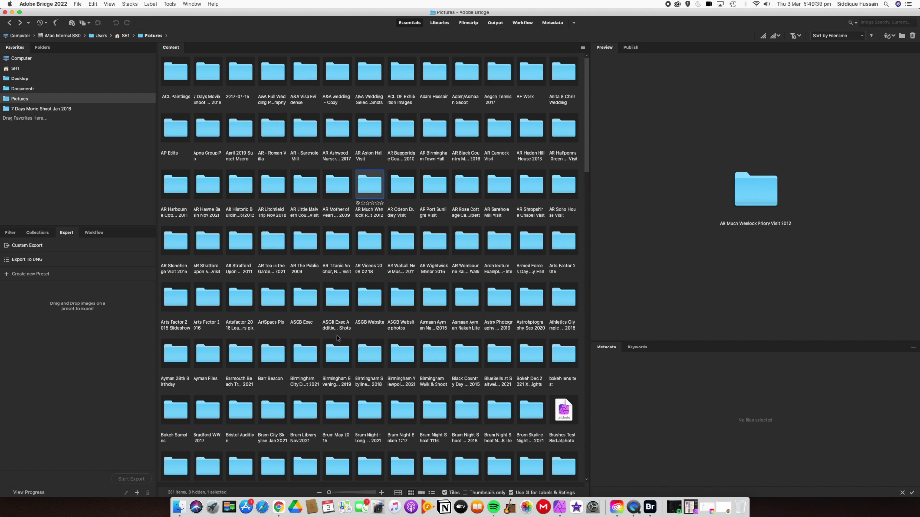
pyautogui.moveTo(587, 131); pyautogui.dragTo(581, 282)
pyautogui.doubleClick(276, 292)
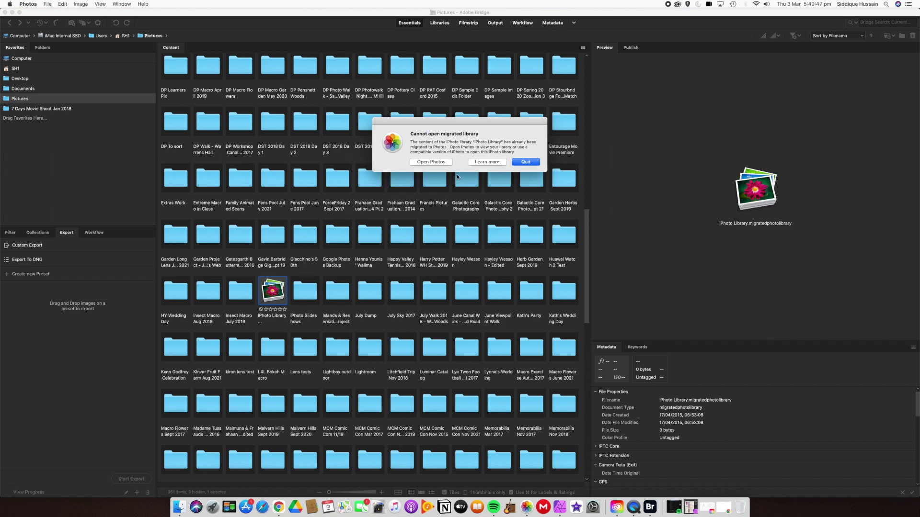
pyautogui.click(520, 163)
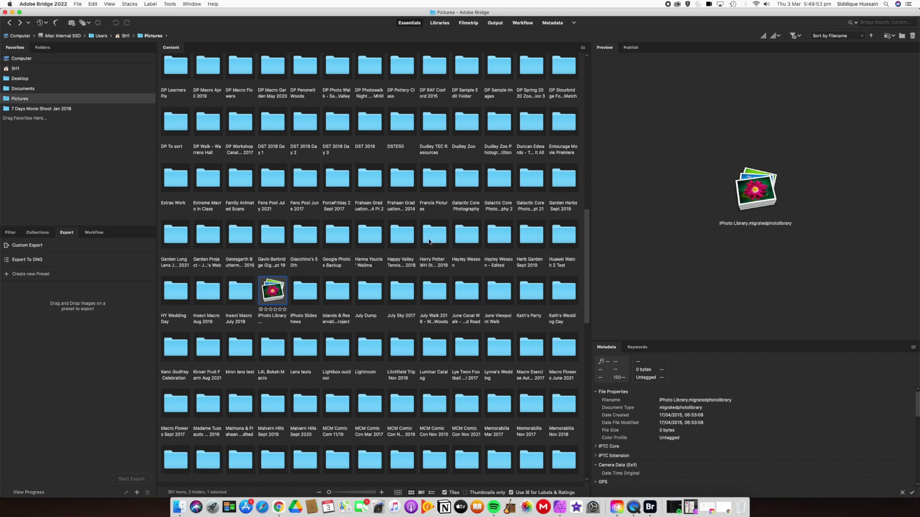
pyautogui.doubleClick(401, 239)
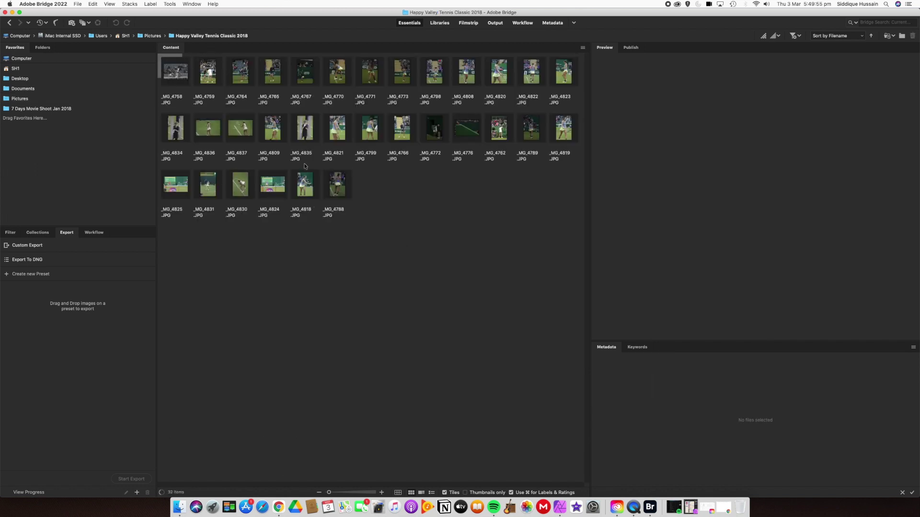
# View _MG_4758 full-size in Preview, close it, and select _MG_4734
pyautogui.doubleClick(175, 76)
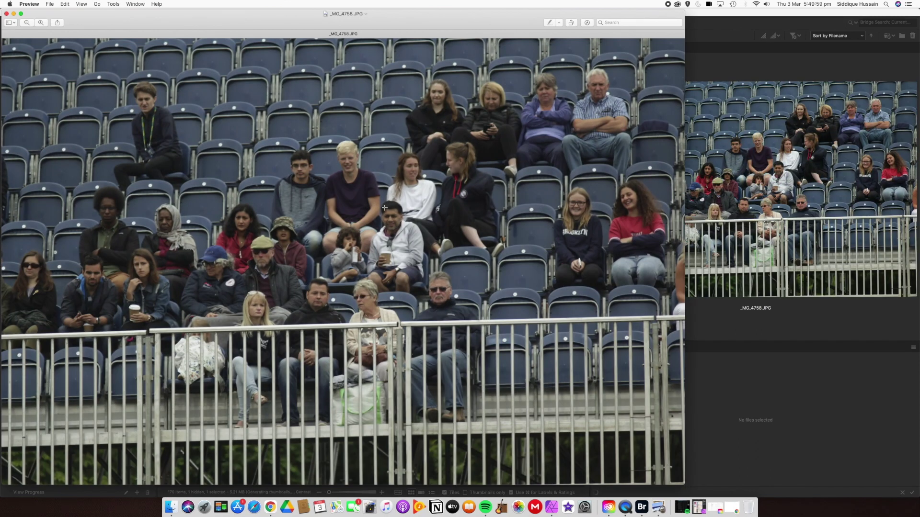
pyautogui.click(7, 13)
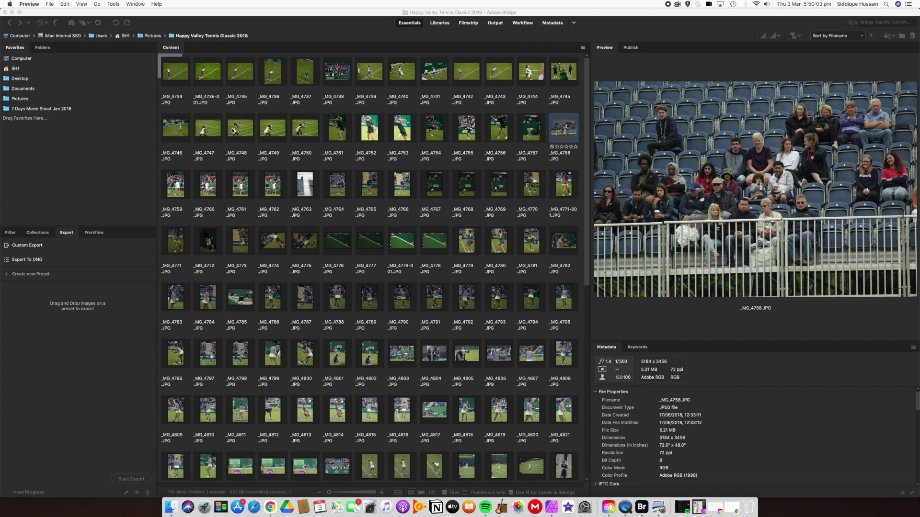
pyautogui.click(177, 72)
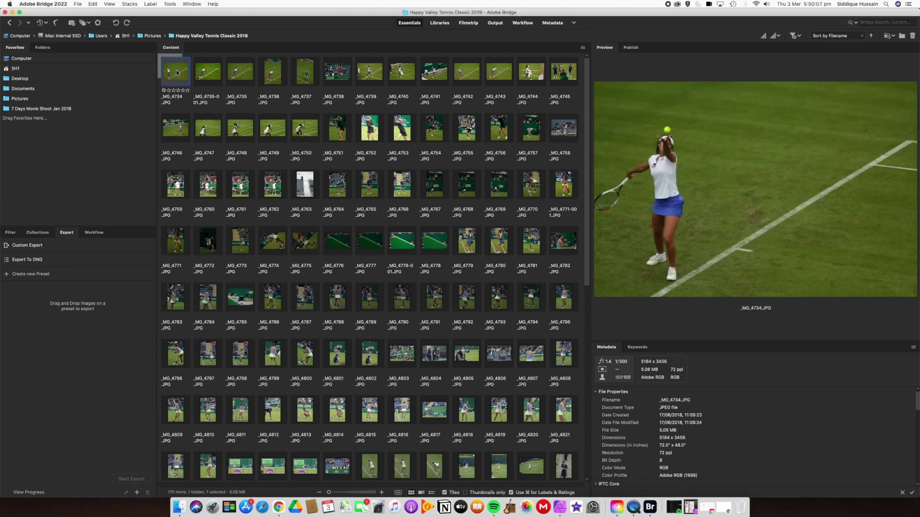
# Step through the tennis photos from _MG_4735-001 to _MG_4747 with the arrow keys
pyautogui.press('Right')
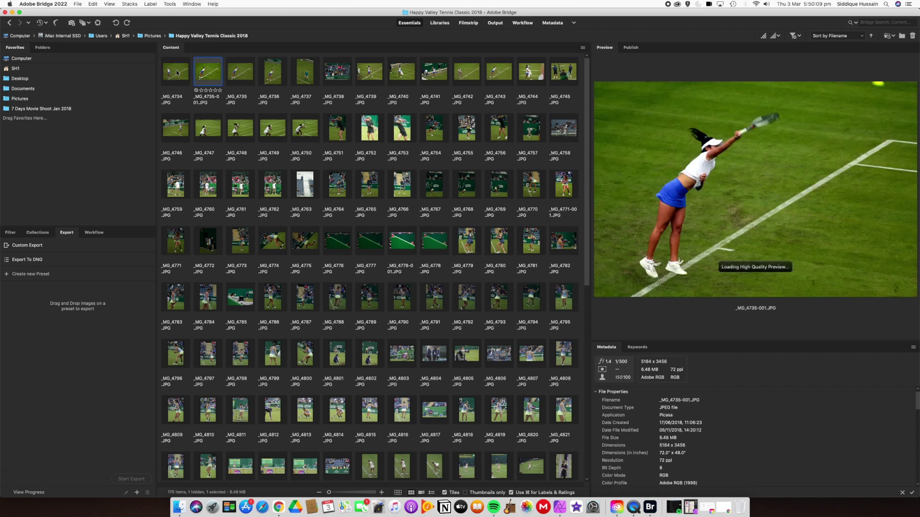
pyautogui.press('Right')
pyautogui.press('Right')
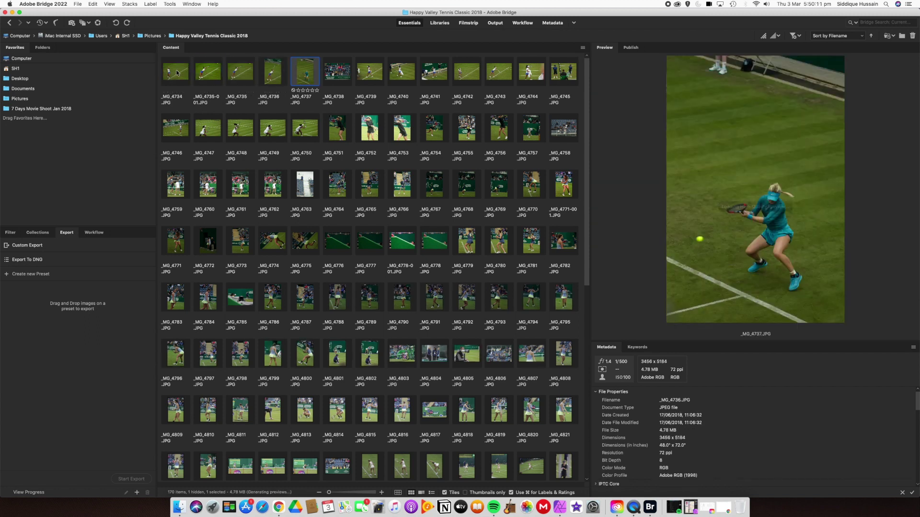
pyautogui.press('Right')
pyautogui.press('Right')
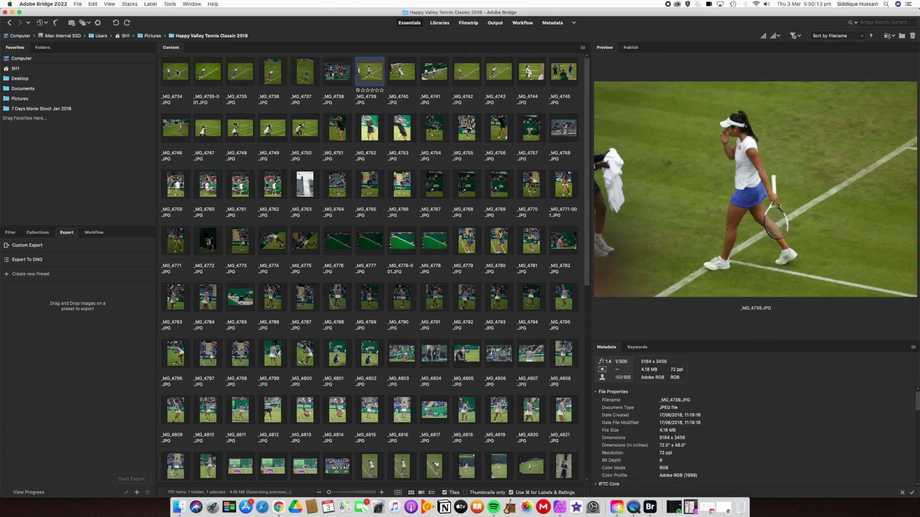
pyautogui.press('Left')
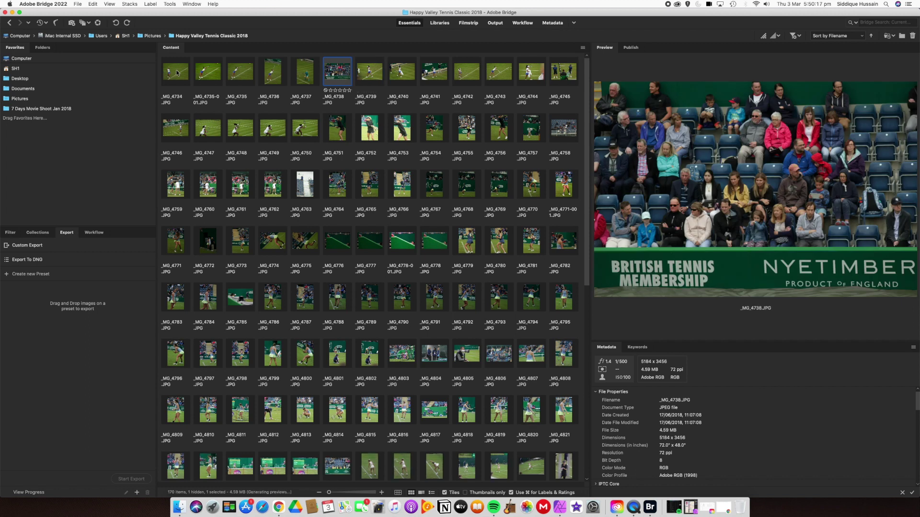
pyautogui.press('Right')
pyautogui.press('Right')
pyautogui.press('Right')
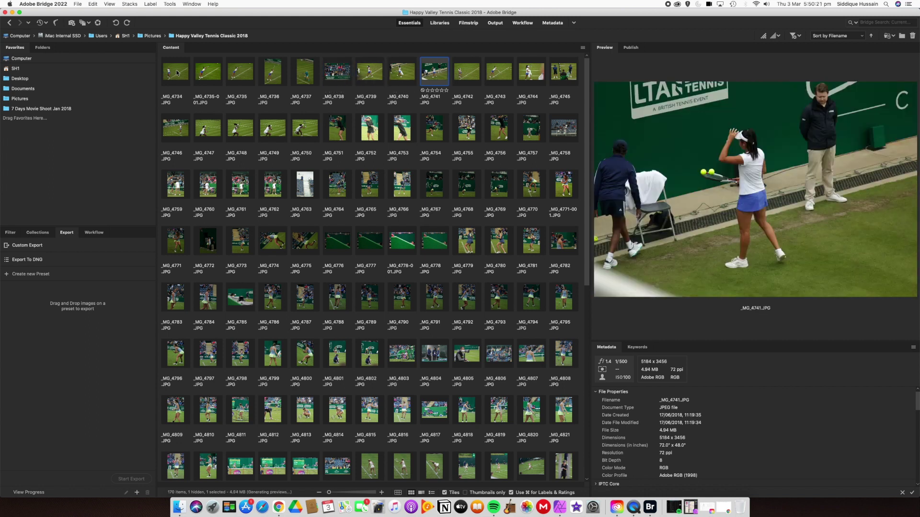
pyautogui.press('Right')
pyautogui.press('Right')
pyautogui.press('Right')
pyautogui.press('Right')
pyautogui.press('Right')
pyautogui.press('Right')
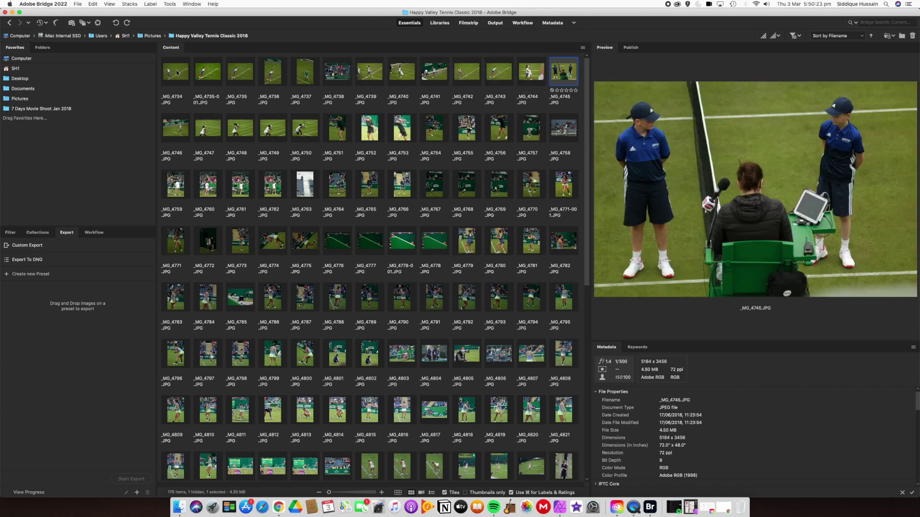
pyautogui.press('Right')
pyautogui.press('Right')
pyautogui.press('Right')
pyautogui.press('Right')
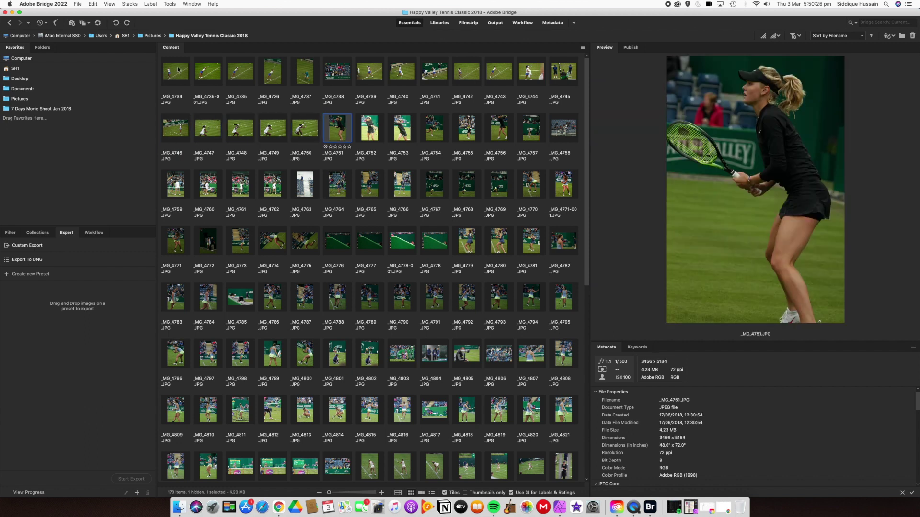
# Open Pictures, scroll its folder grid to the bottom, and check the Folders tab before Favorites
pyautogui.click(149, 37)
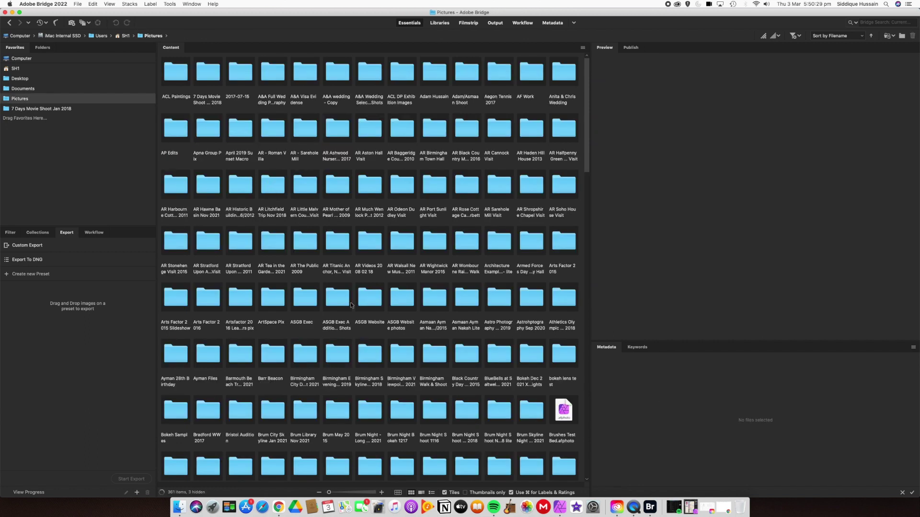
pyautogui.scroll(-3, 408, 363)
pyautogui.scroll(-11, 407, 363)
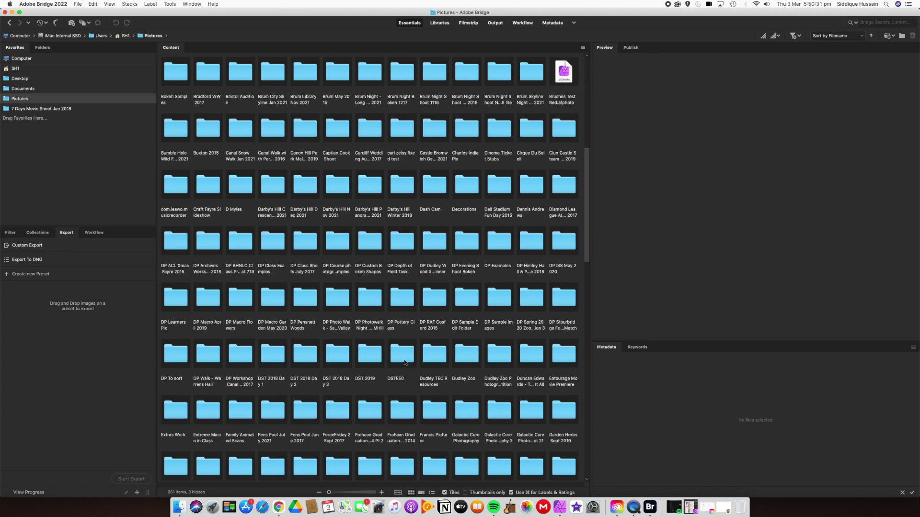
pyautogui.scroll(-5, 395, 359)
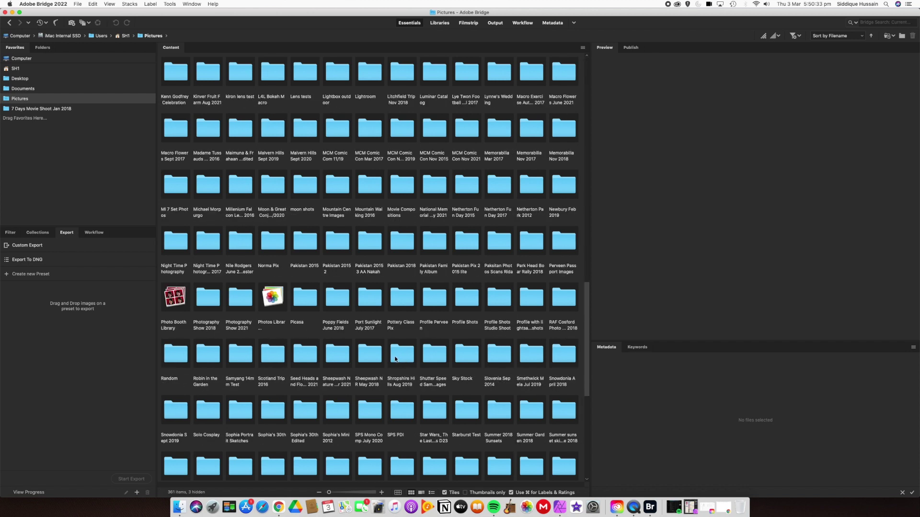
pyautogui.scroll(-2, 396, 358)
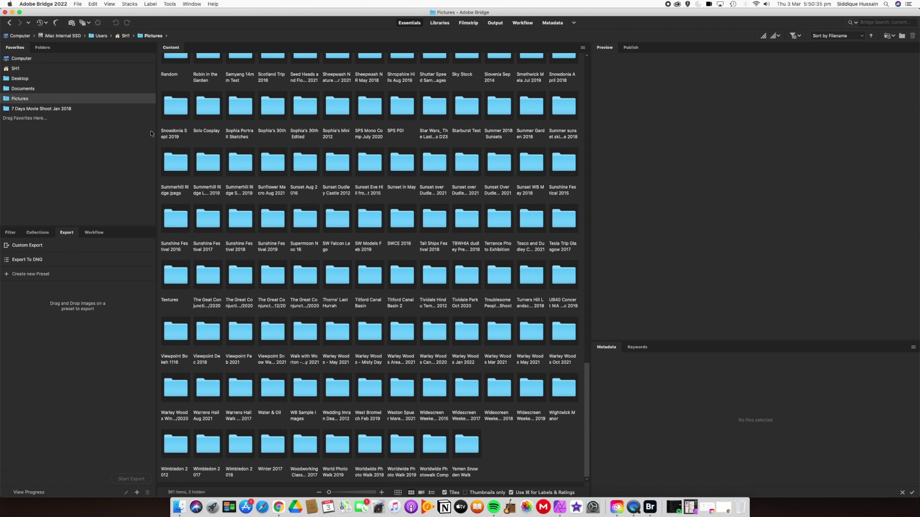
pyautogui.click(41, 49)
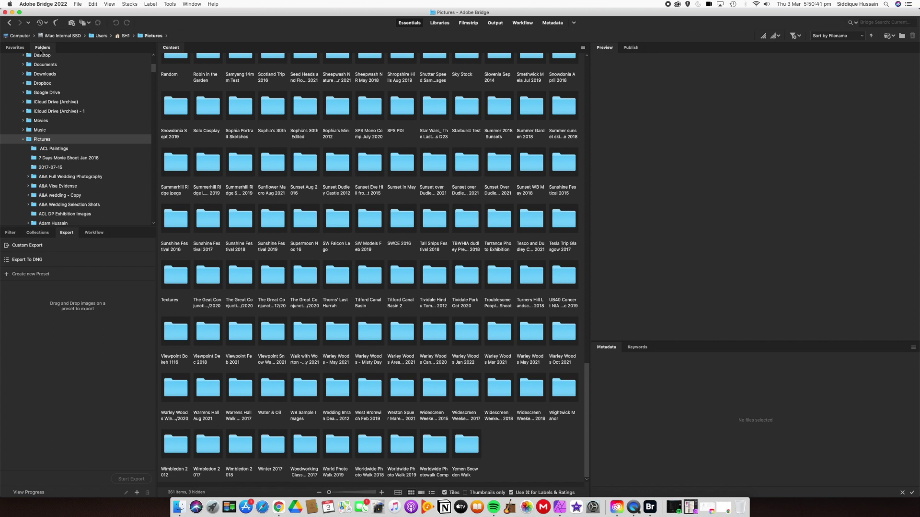
pyautogui.click(15, 48)
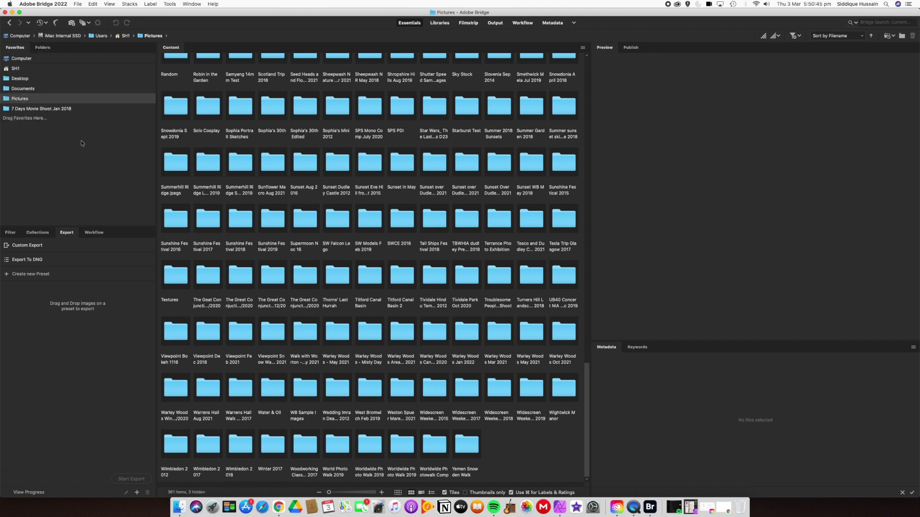
pyautogui.click(42, 4)
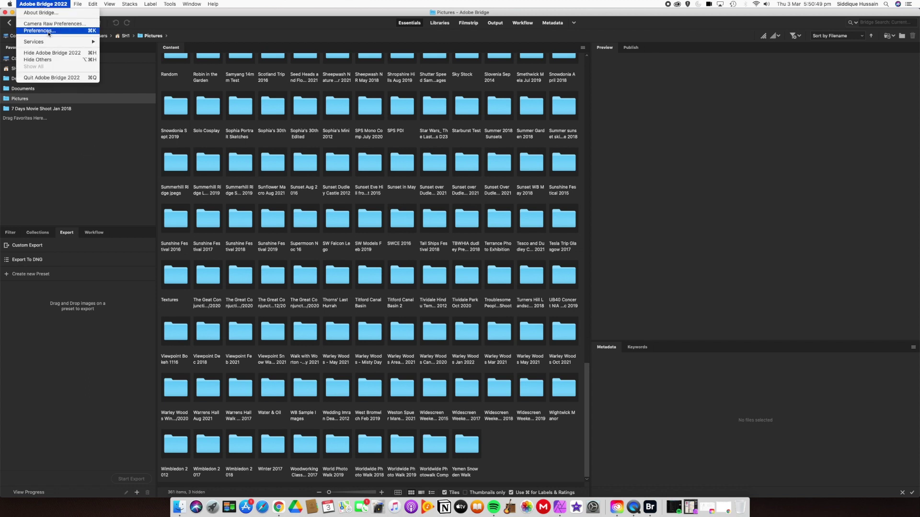
# In Bridge Preferences, make Photo Downloader launch when a camera connects
pyautogui.click(48, 32)
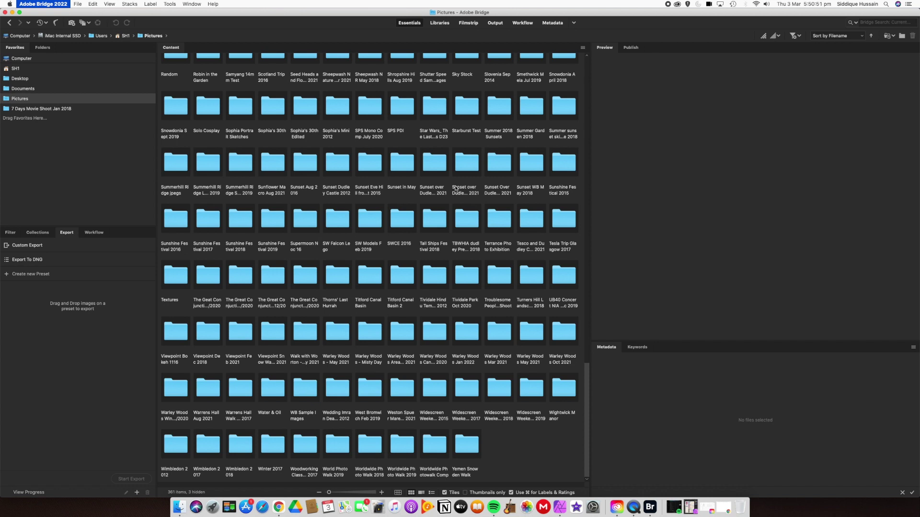
pyautogui.click(515, 167)
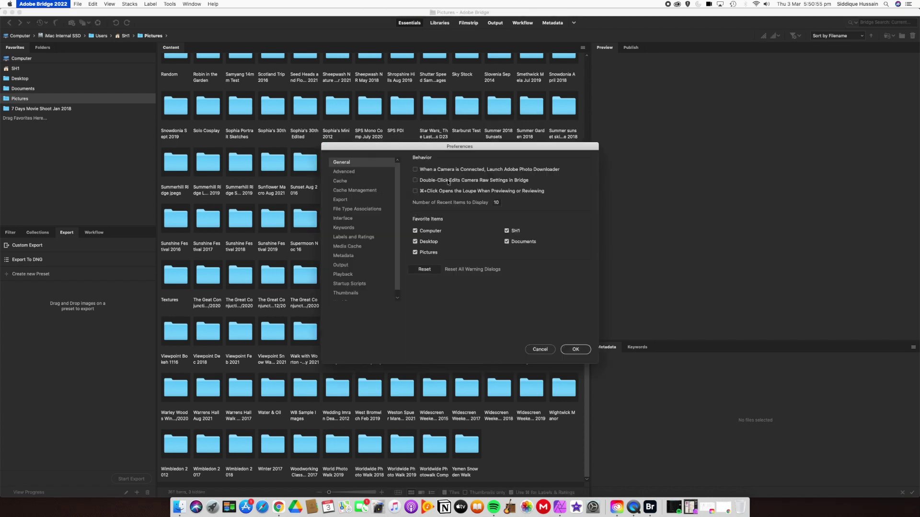
pyautogui.click(415, 170)
# Set the cache size to 30 GB and close Preferences
pyautogui.click(342, 174)
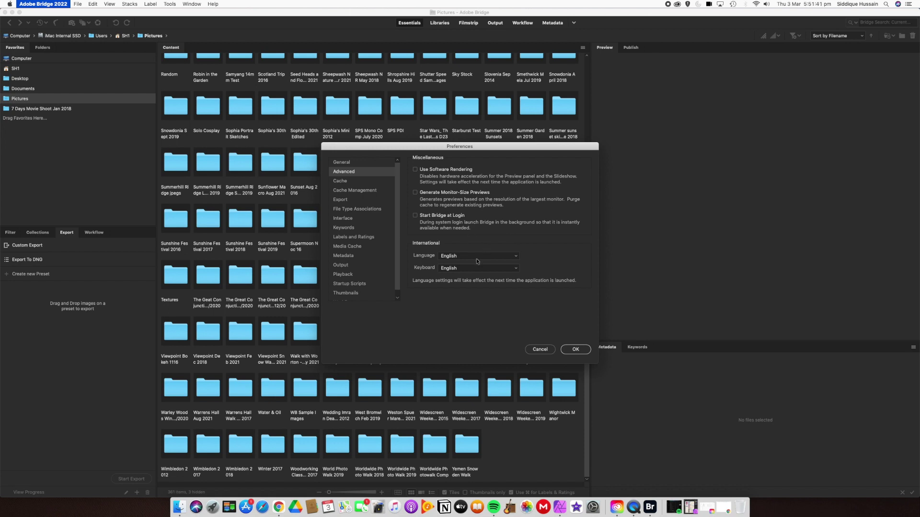
pyautogui.click(341, 182)
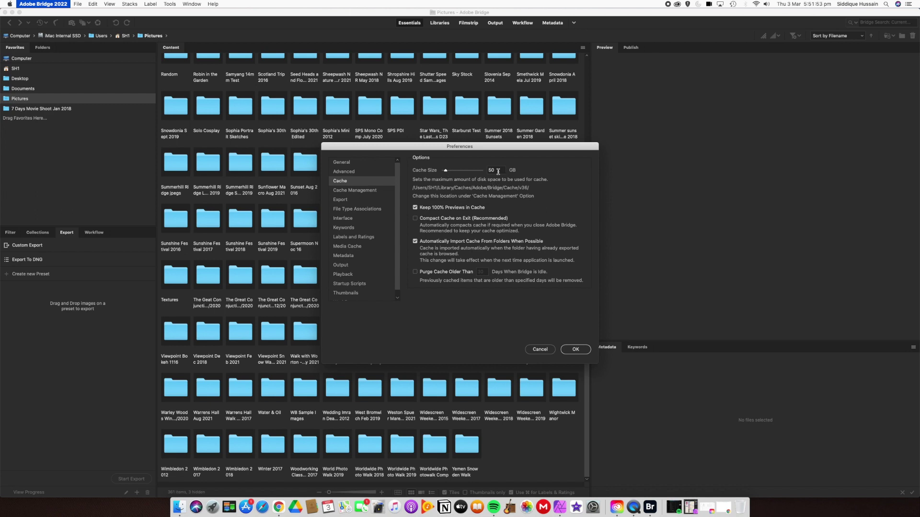
pyautogui.moveTo(498, 170); pyautogui.dragTo(479, 171)
pyautogui.write('3')
pyautogui.press('Return')
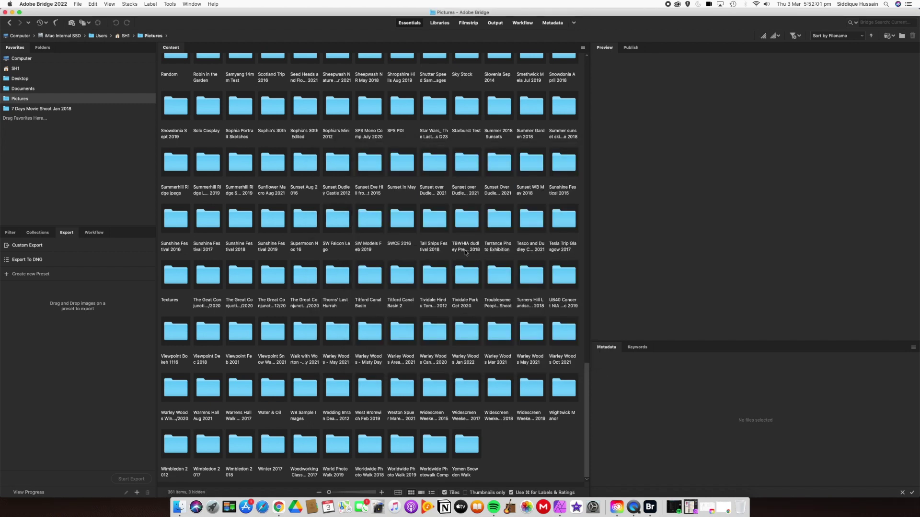
# Reopen Cache preferences and enable Compact Cache on Exit
pyautogui.click(66, 6)
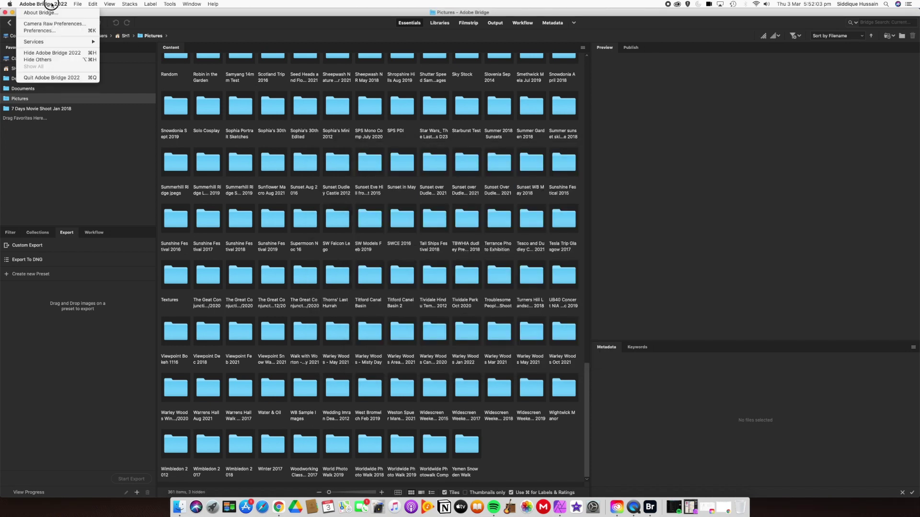
pyautogui.click(57, 31)
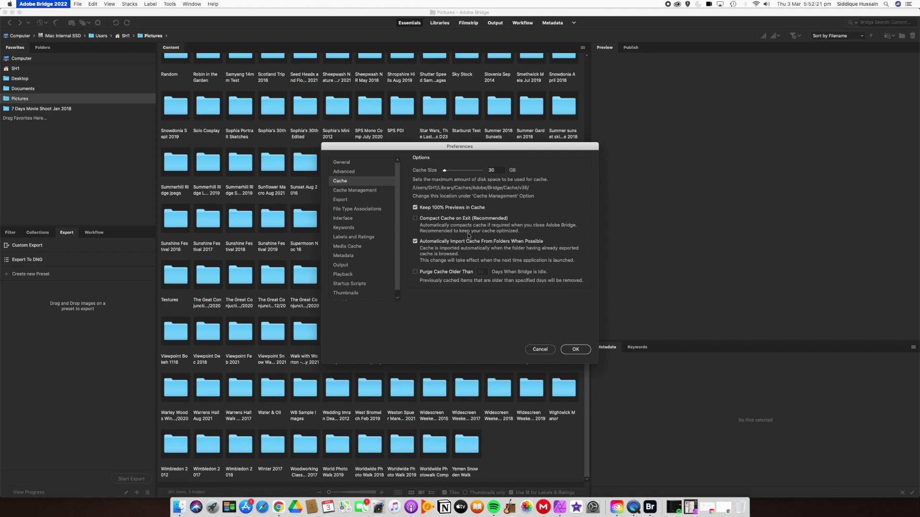
pyautogui.click(415, 218)
# Enable purging cache older than 1 day, then view Cache Management
pyautogui.click(415, 273)
pyautogui.click(485, 272)
pyautogui.doubleClick(476, 272)
pyautogui.write('14')
pyautogui.click(345, 192)
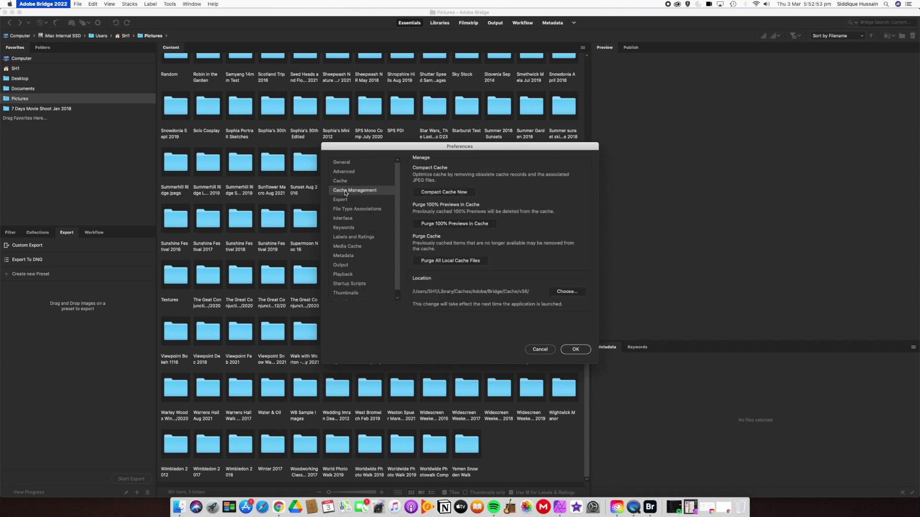
# Review the Export and File Type Associations preference pages
pyautogui.click(347, 200)
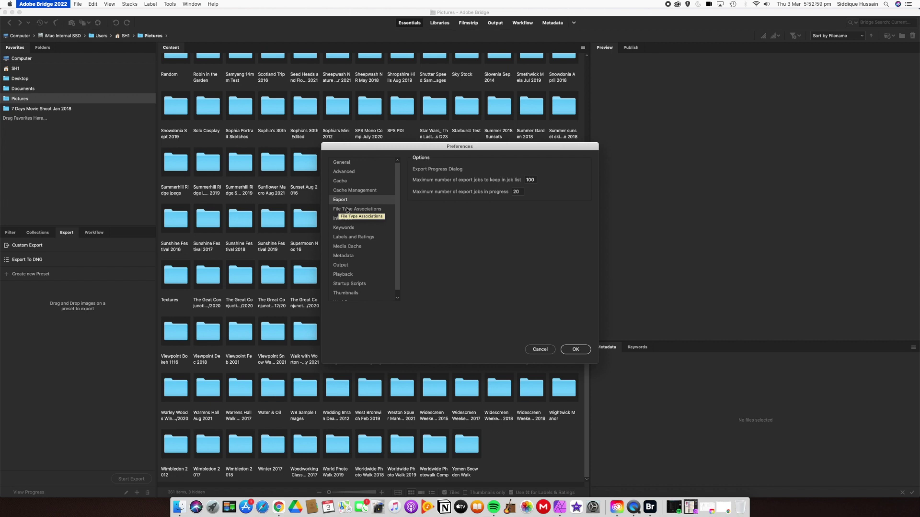
pyautogui.click(347, 209)
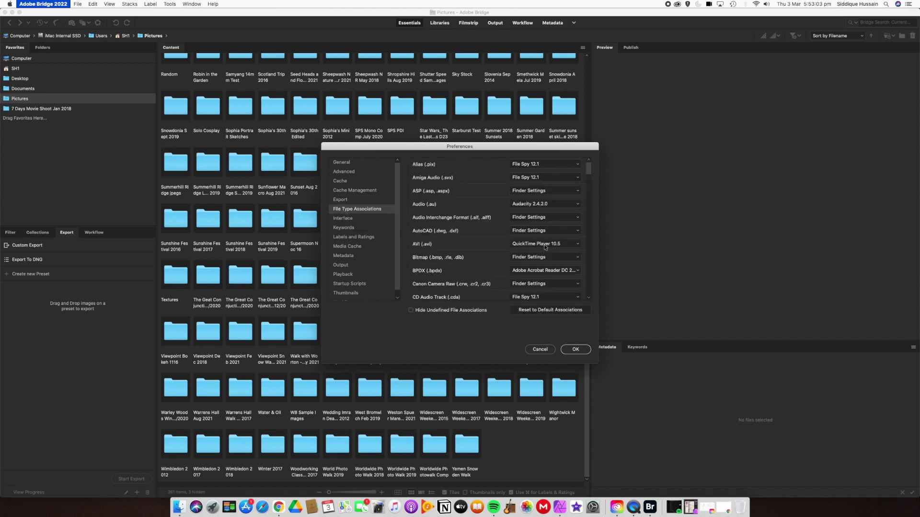
pyautogui.click(589, 176)
pyautogui.moveTo(588, 176)
pyautogui.mouseDown()
pyautogui.moveTo(584, 257)
pyautogui.moveTo(579, 168)
pyautogui.mouseUp()
pyautogui.scroll(-1, 472, 214)
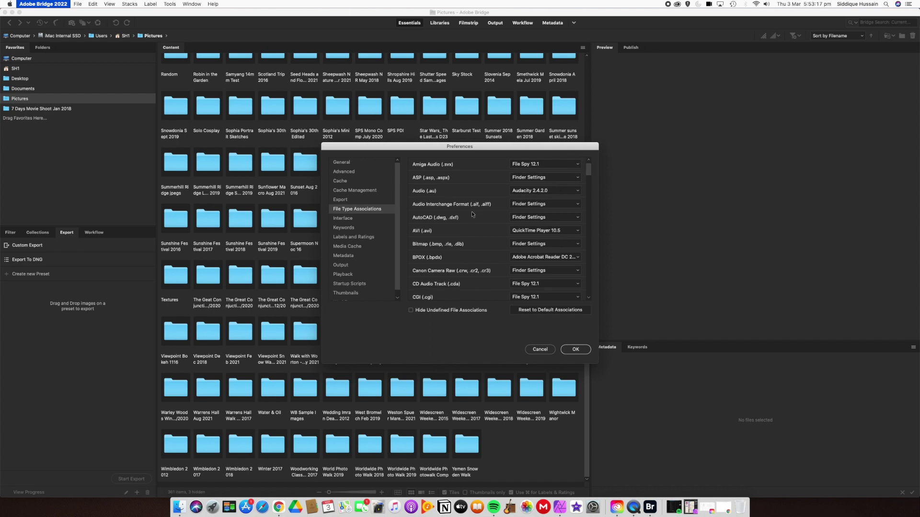
# On the Interface page, try a lighter image backdrop and larger text sizes, then restore normal text size
pyautogui.click(343, 219)
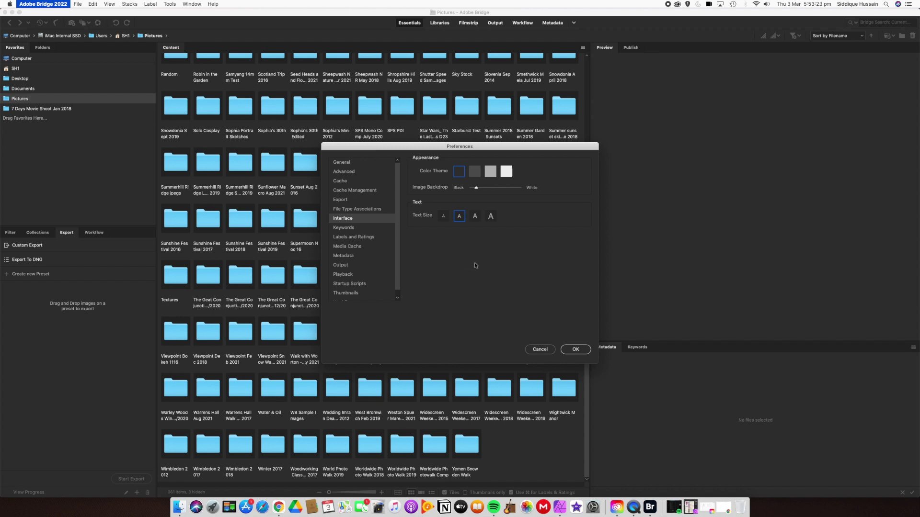
pyautogui.moveTo(475, 188)
pyautogui.mouseDown()
pyautogui.moveTo(513, 189)
pyautogui.moveTo(476, 194)
pyautogui.mouseUp()
pyautogui.click(474, 217)
pyautogui.click(489, 221)
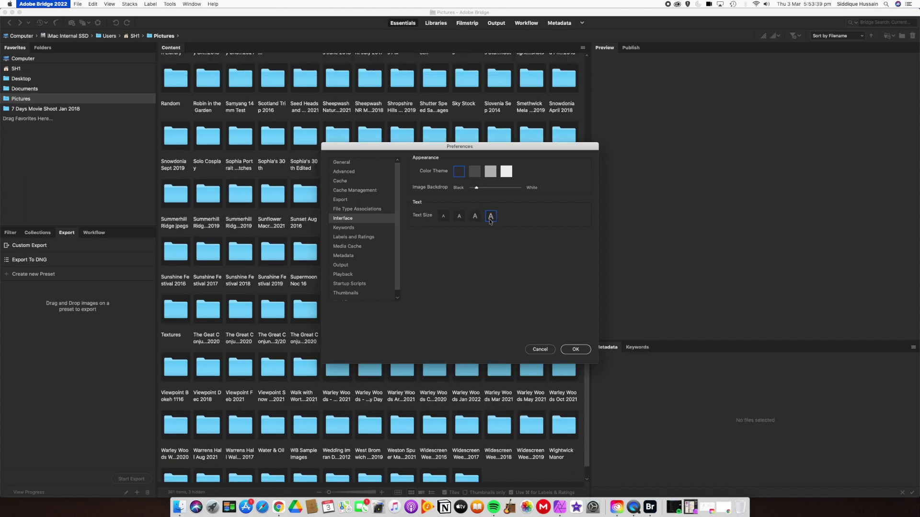
pyautogui.click(458, 217)
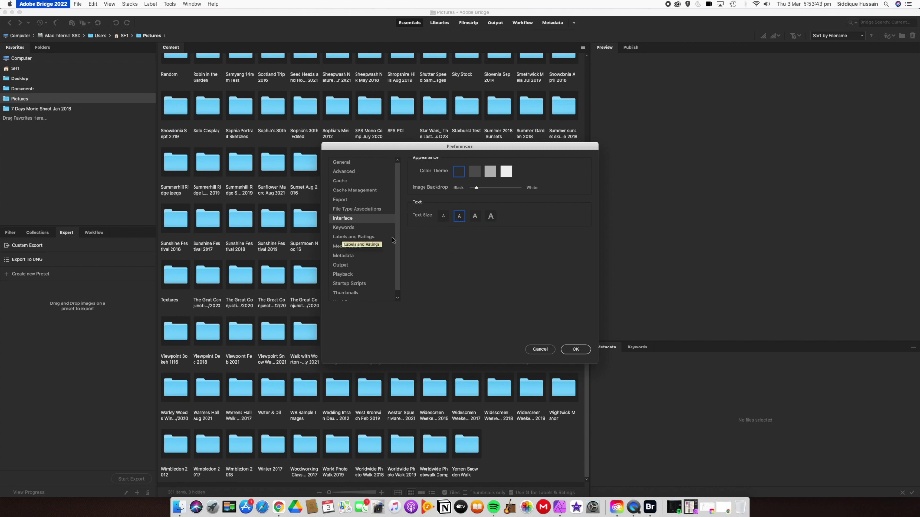
# Review the Keywords, Labels and Ratings, Media Cache, Metadata, Output and Playback pages
pyautogui.click(344, 229)
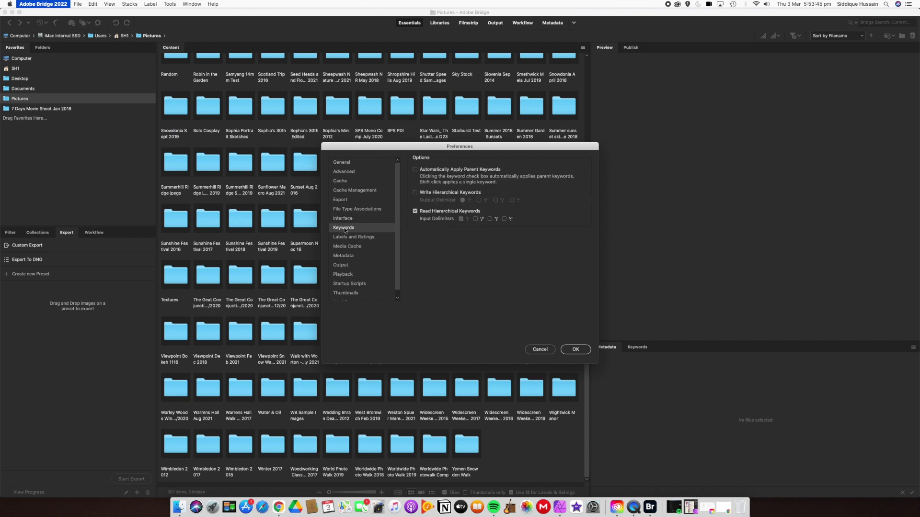
pyautogui.click(345, 237)
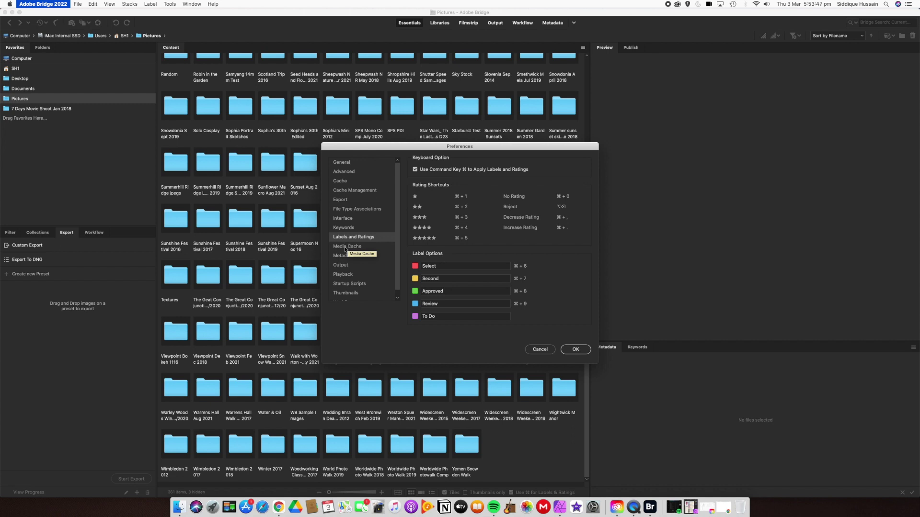
pyautogui.click(345, 247)
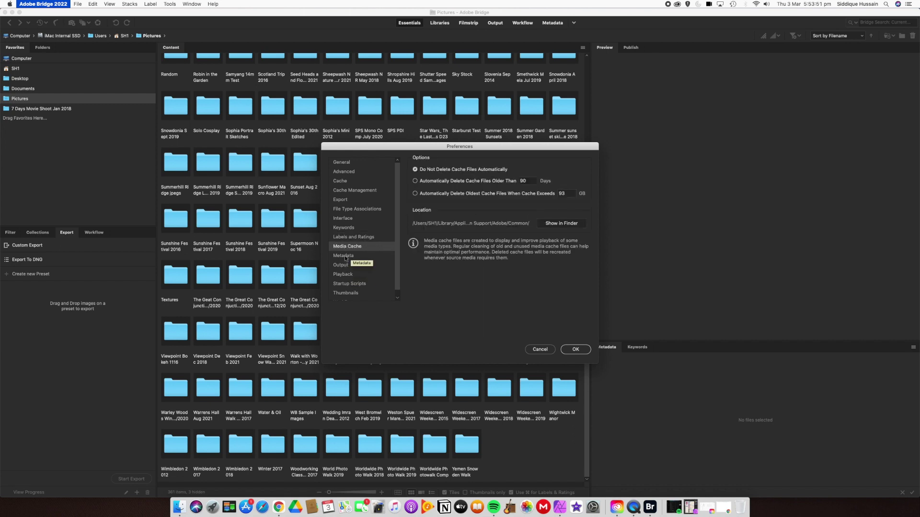
pyautogui.click(344, 257)
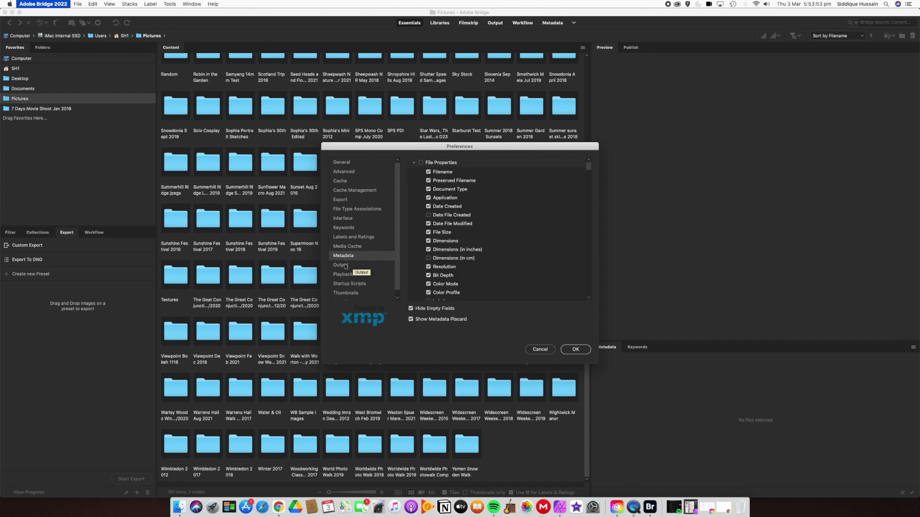
pyautogui.click(345, 265)
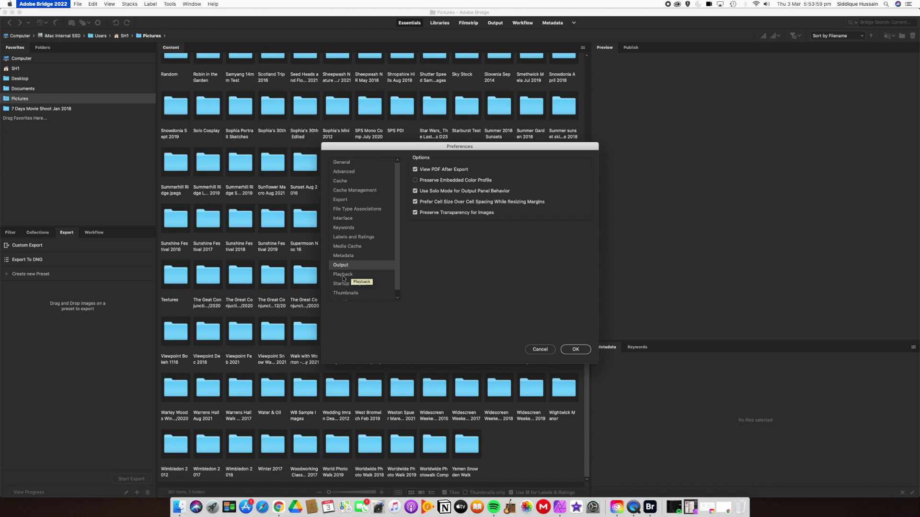
pyautogui.click(343, 276)
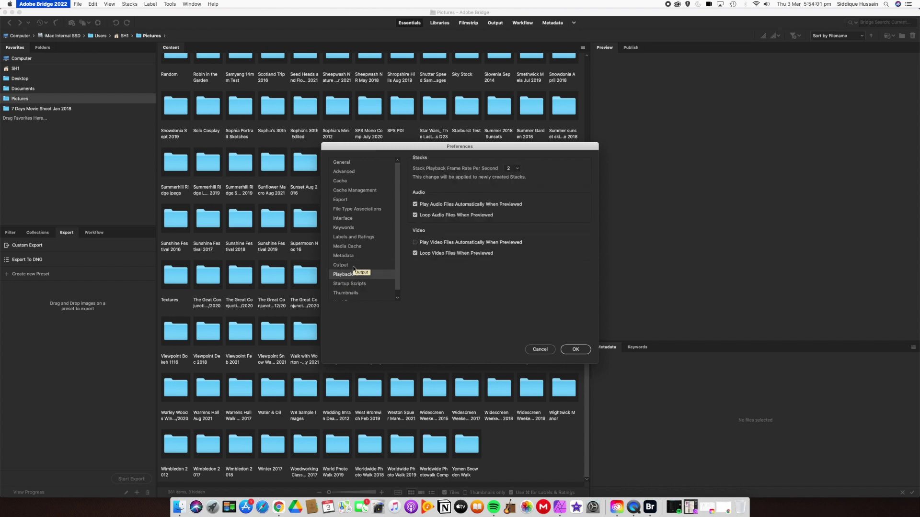
pyautogui.scroll(-1, 354, 268)
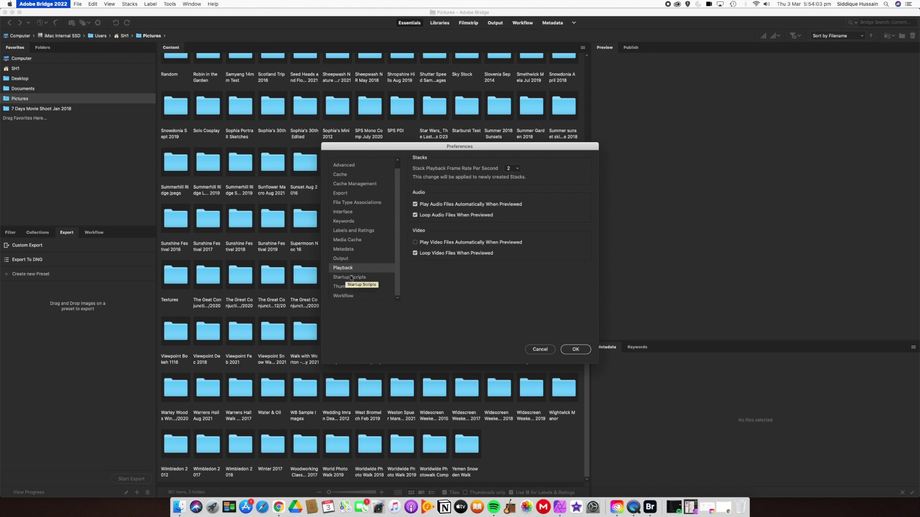
# Uncheck the Adobe Photoshop CC 2015 startup script, then view the Thumbnails and Workflow pages
pyautogui.click(350, 279)
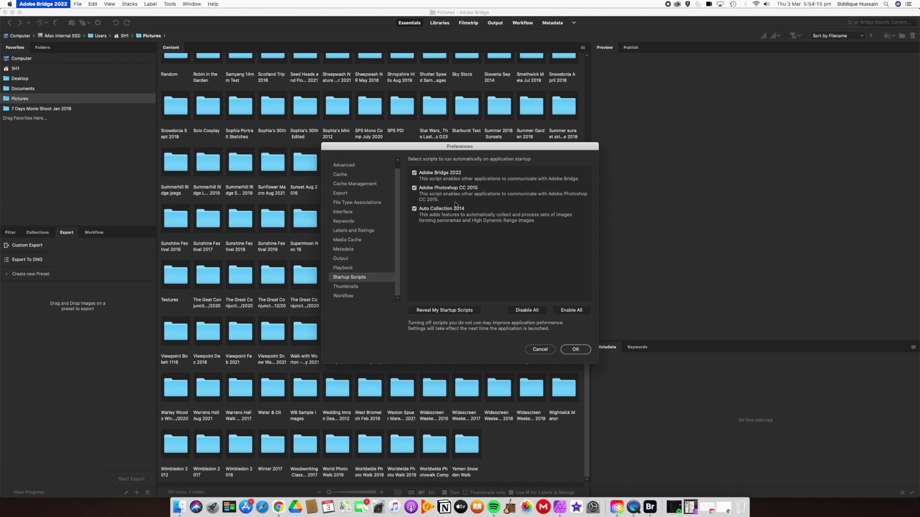
pyautogui.click(414, 189)
pyautogui.click(349, 290)
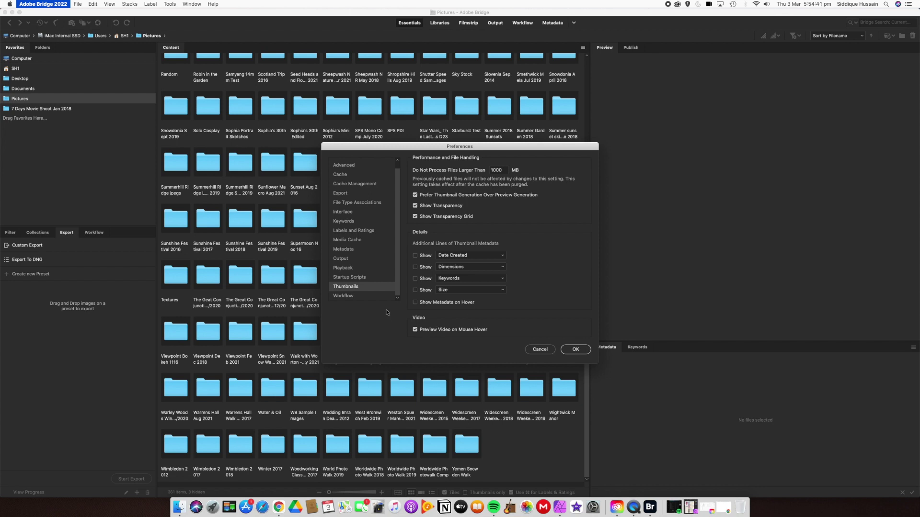
pyautogui.click(344, 297)
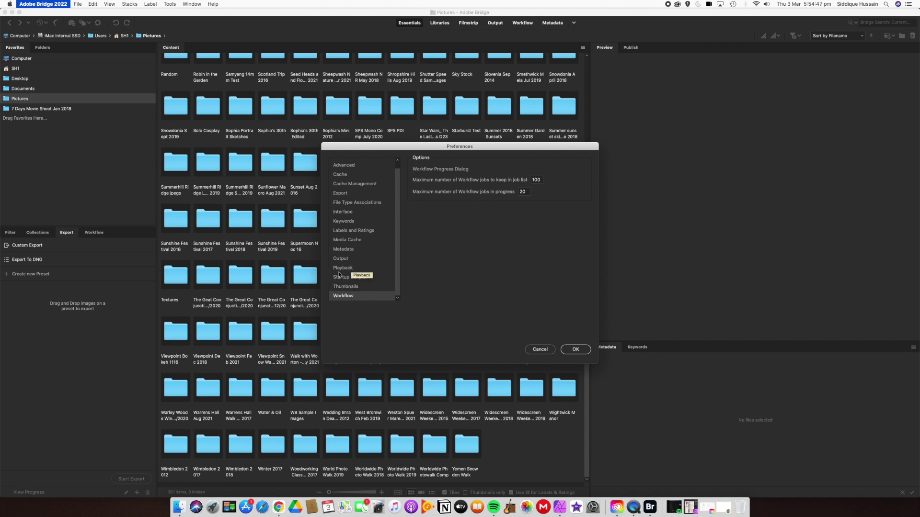
pyautogui.scroll(1, 345, 273)
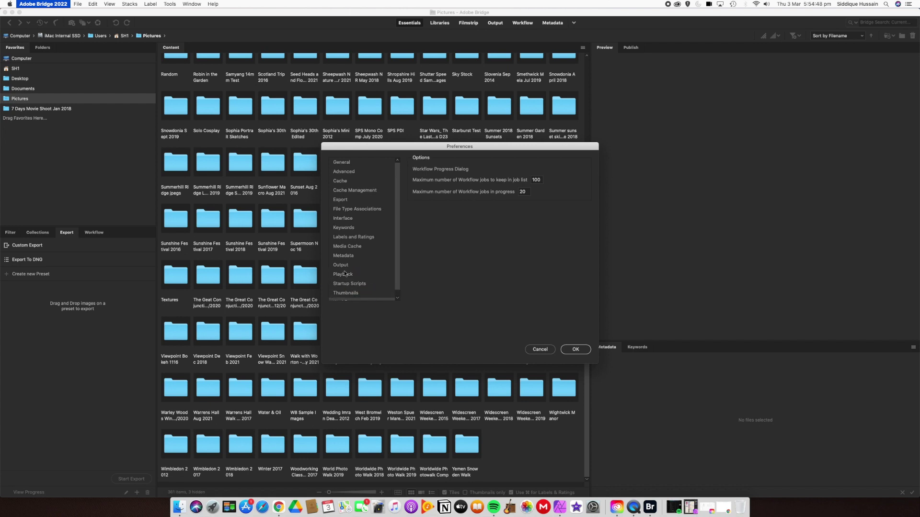
# Browse the General, Advanced, Cache, File Type Associations, Export and Cache Management preference pages
pyautogui.click(341, 163)
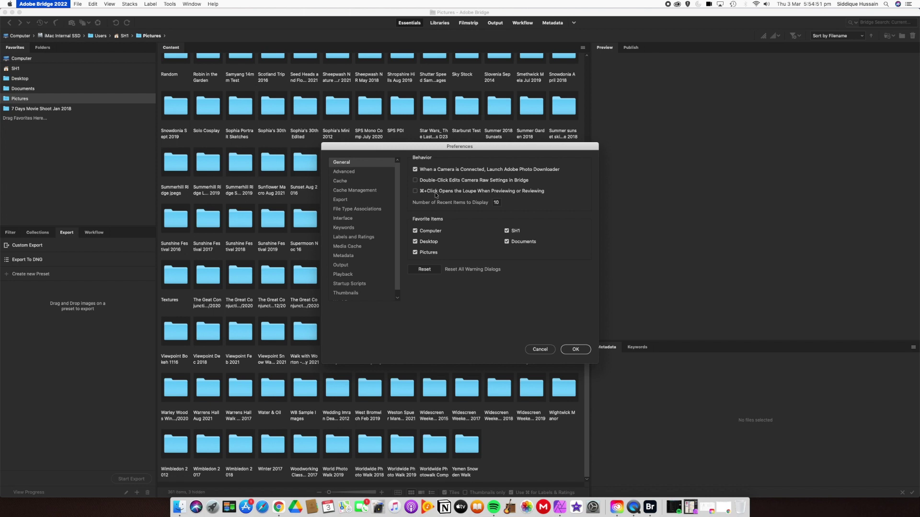
pyautogui.click(351, 173)
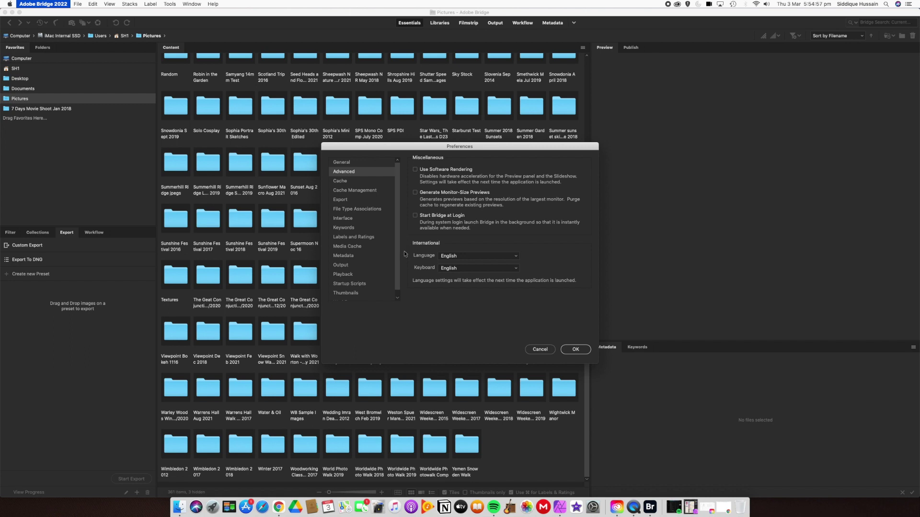
pyautogui.click(346, 182)
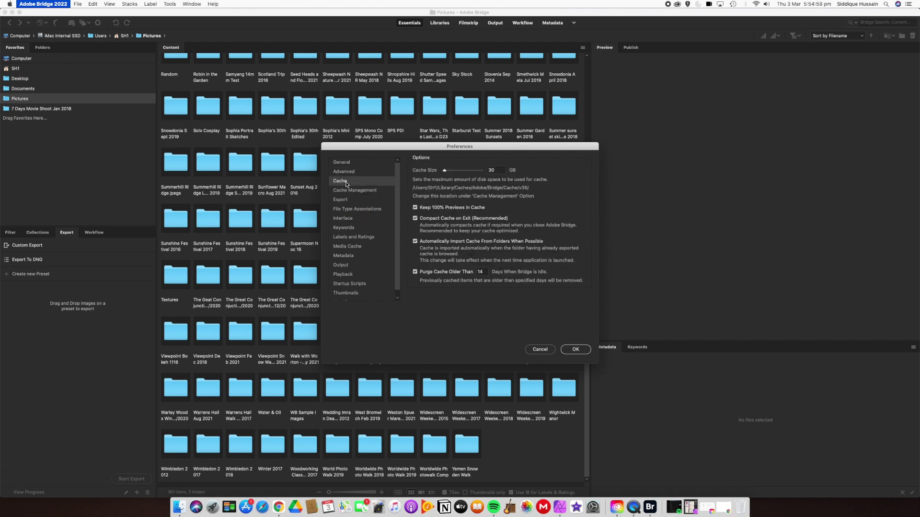
pyautogui.click(343, 210)
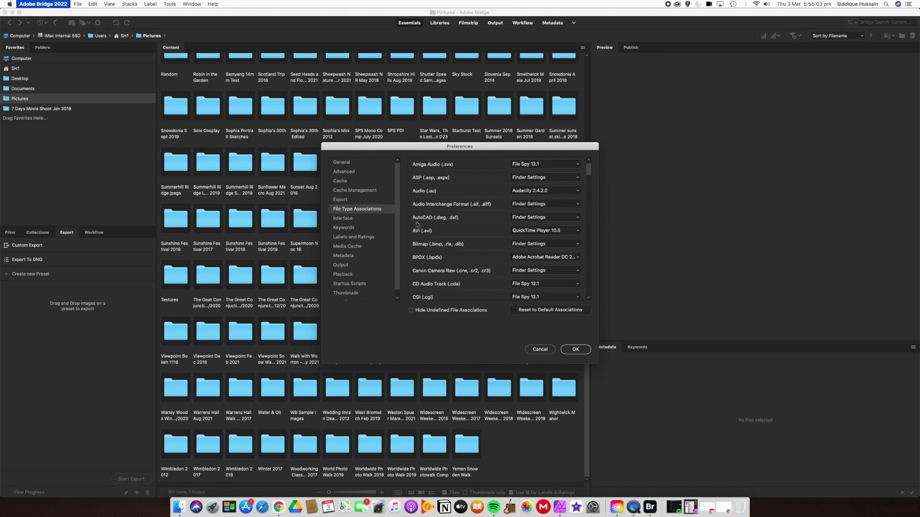
pyautogui.scroll(-10, 449, 299)
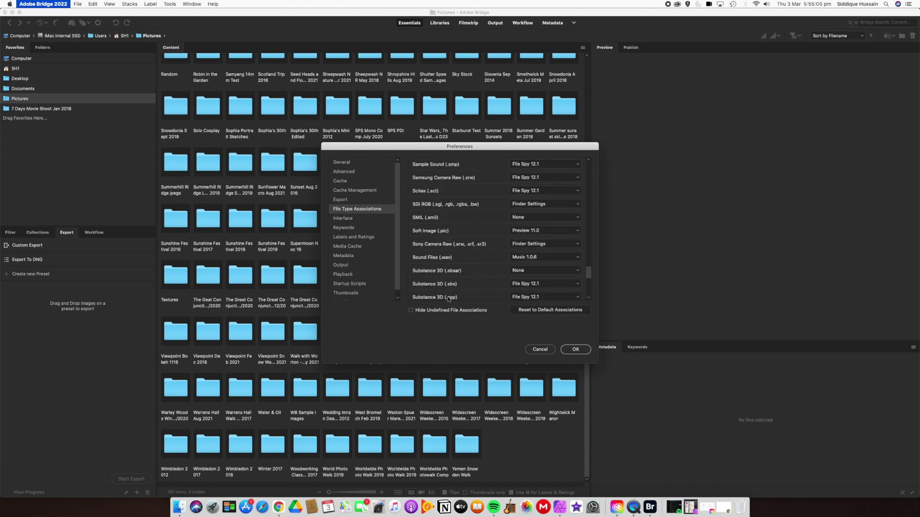
pyautogui.scroll(10, 448, 298)
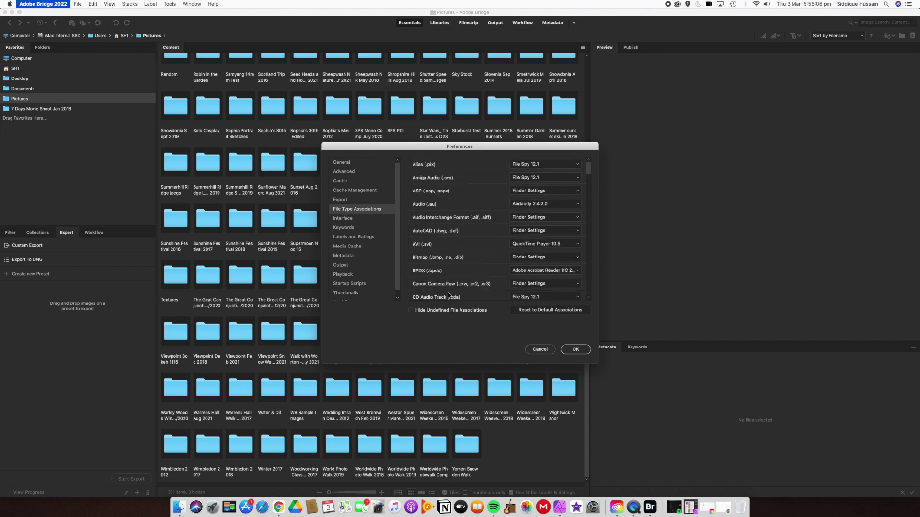
pyautogui.click(345, 201)
pyautogui.click(346, 191)
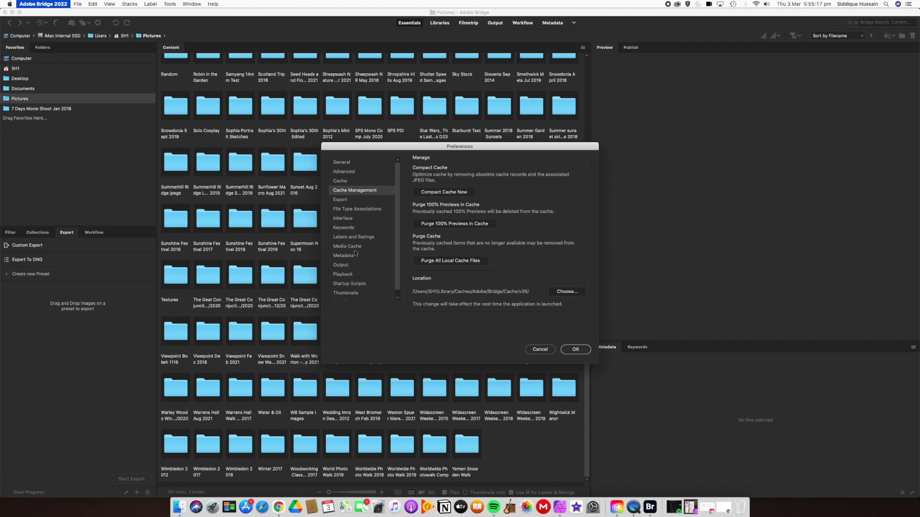
# Check the Interface and General pages, then accept the preferences with OK
pyautogui.click(342, 220)
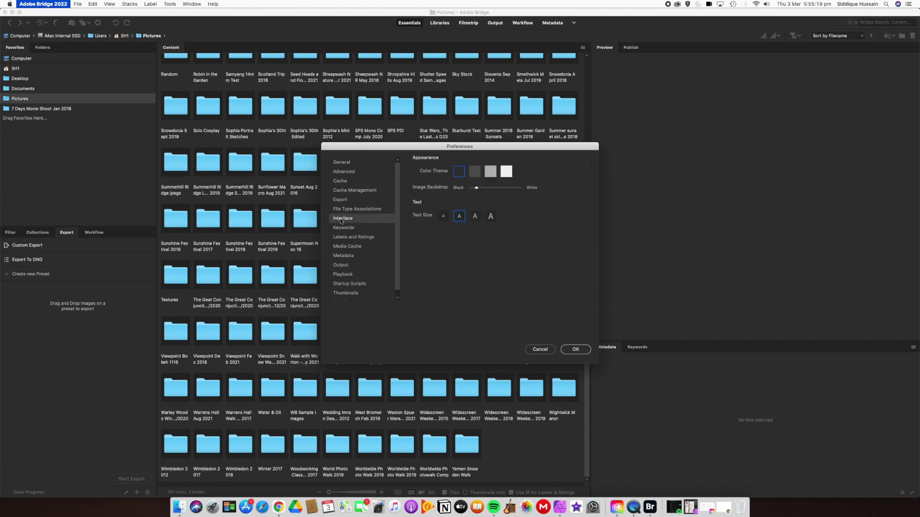
pyautogui.click(343, 162)
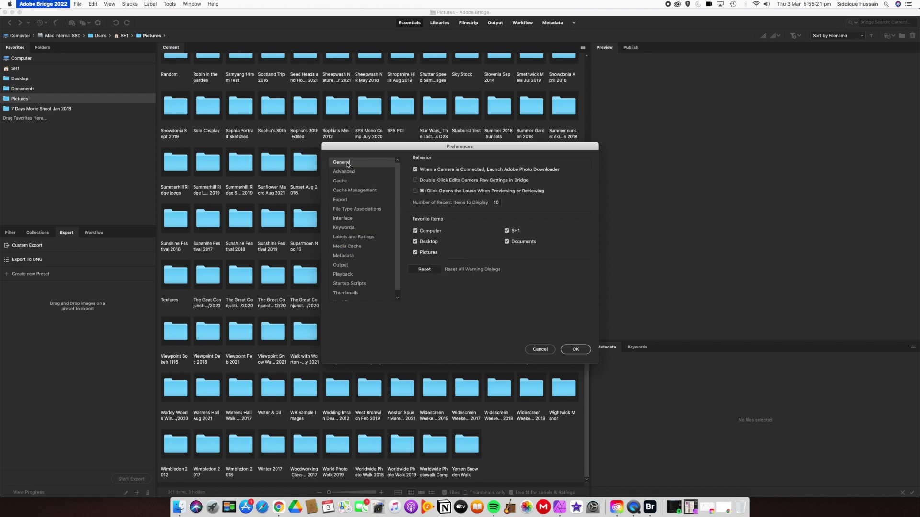
pyautogui.click(576, 350)
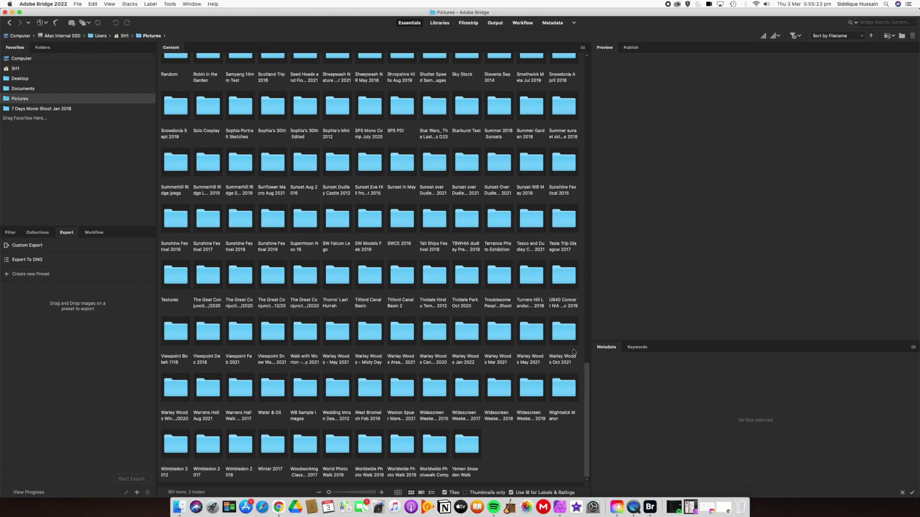
pyautogui.scroll(5, 460, 263)
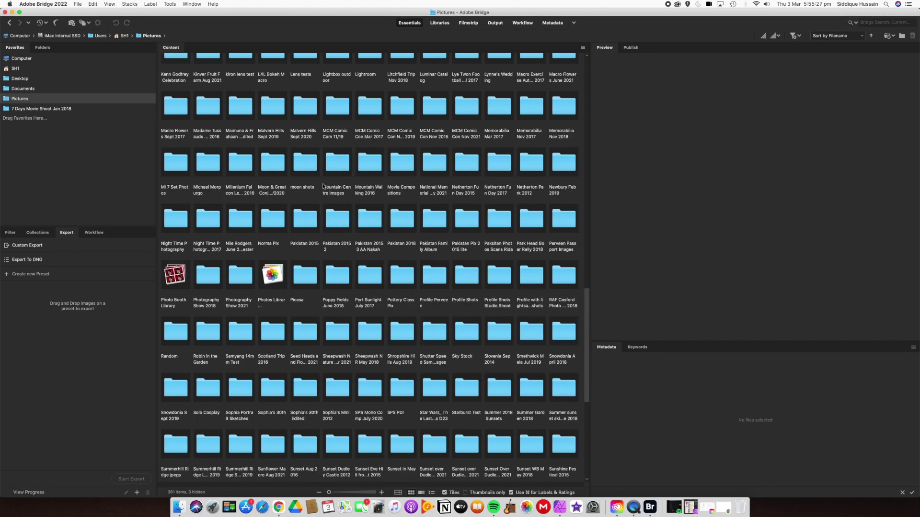
pyautogui.click(6, 100)
pyautogui.click(6, 103)
pyautogui.doubleClick(303, 223)
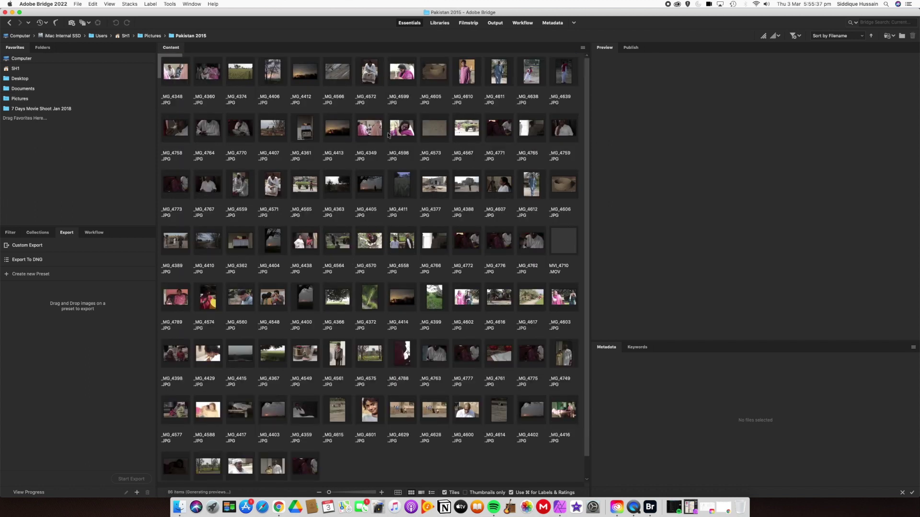
pyautogui.click(465, 75)
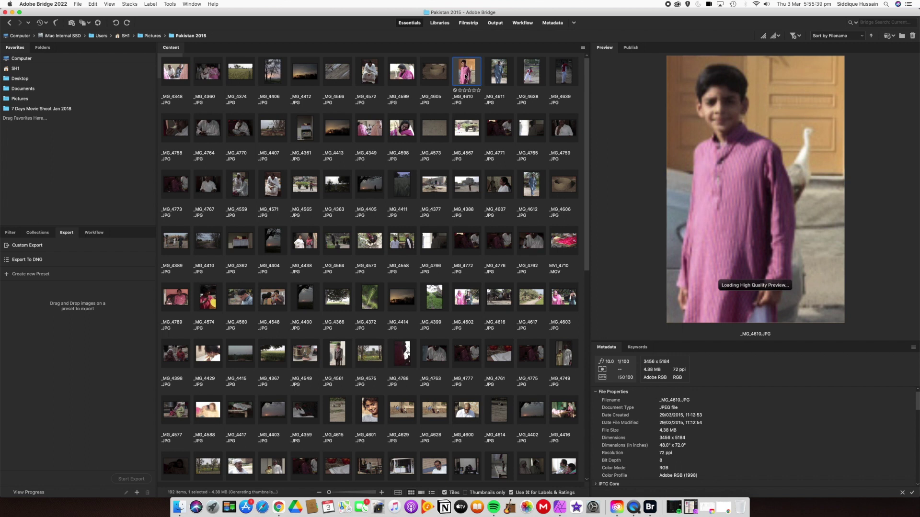
pyautogui.click(309, 187)
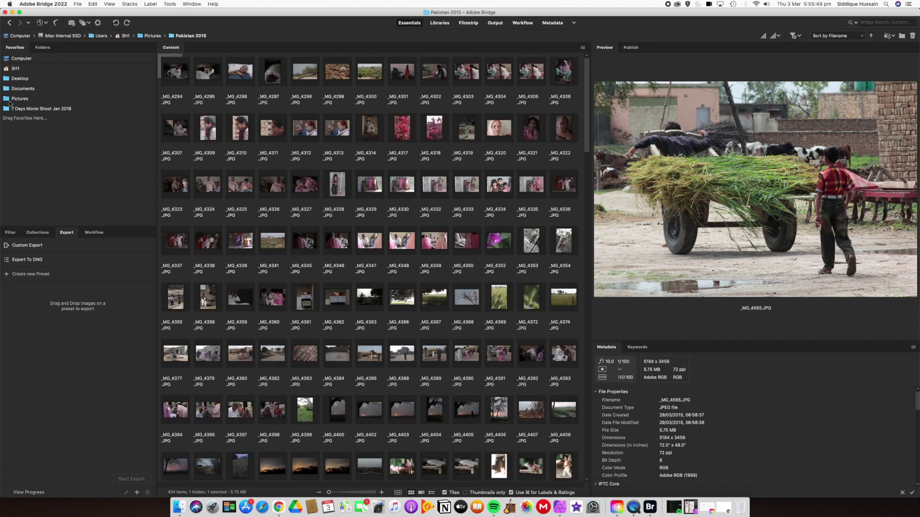
pyautogui.click(14, 100)
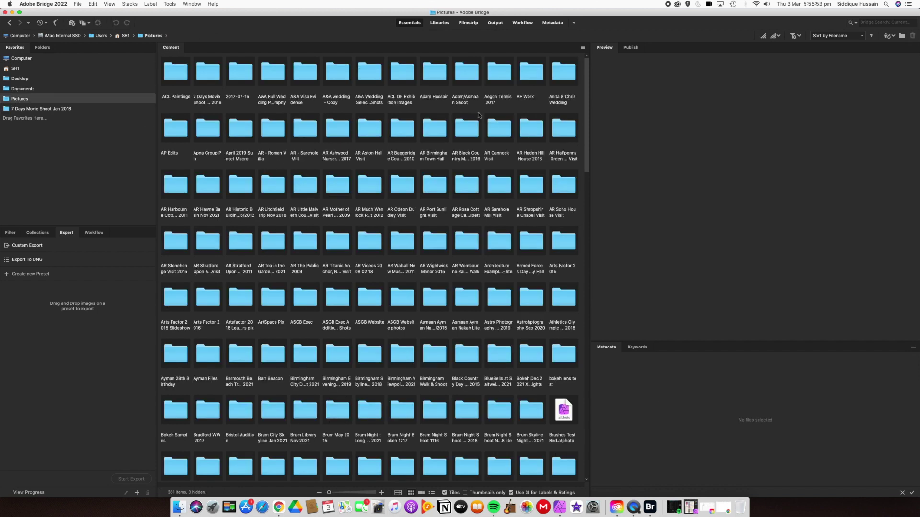
# Glance at the Publish and Preview panels and the workspace list, then quit Adobe Bridge 2022
pyautogui.click(629, 49)
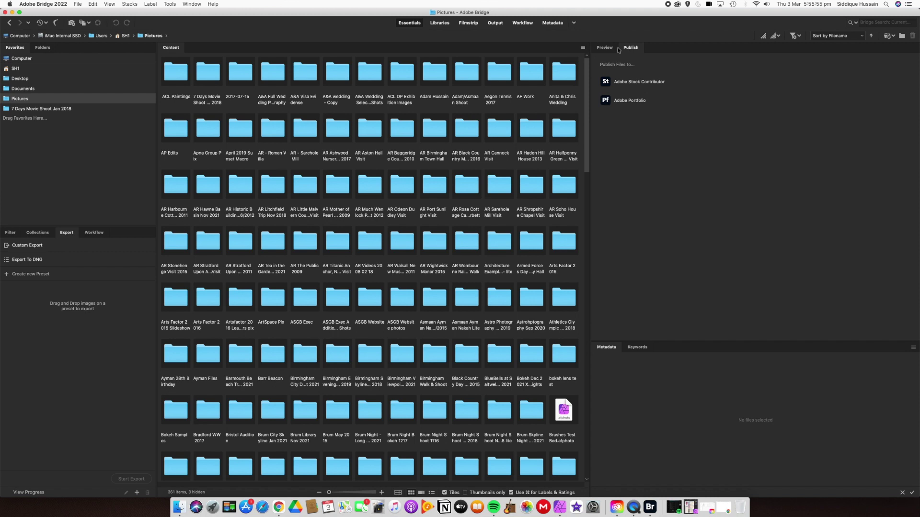
pyautogui.click(605, 48)
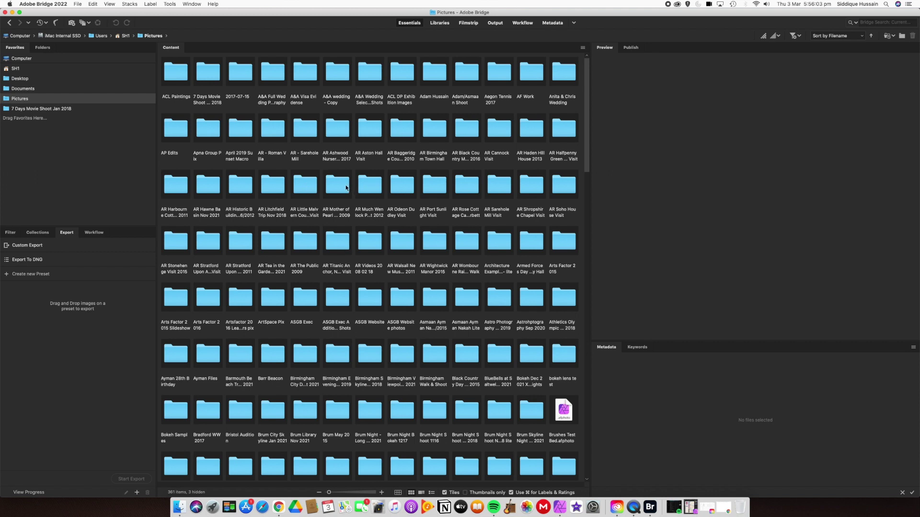
pyautogui.click(574, 24)
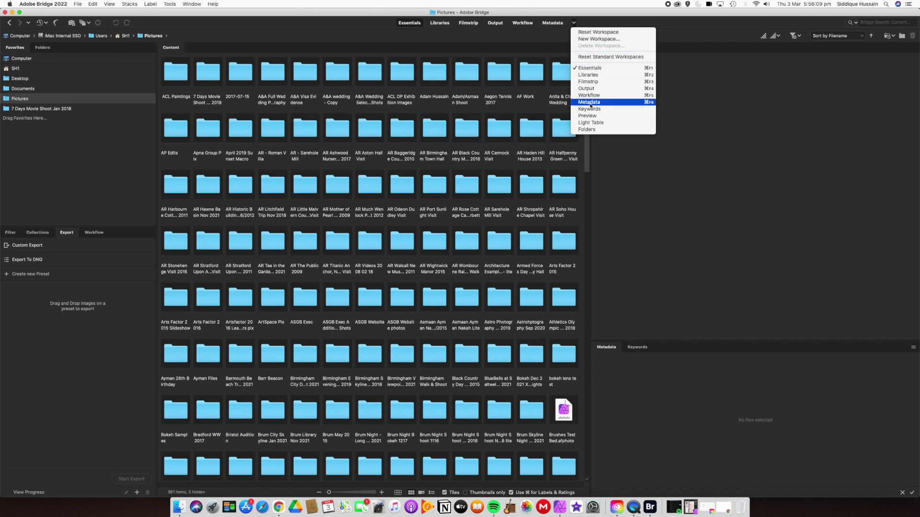
pyautogui.click(534, 42)
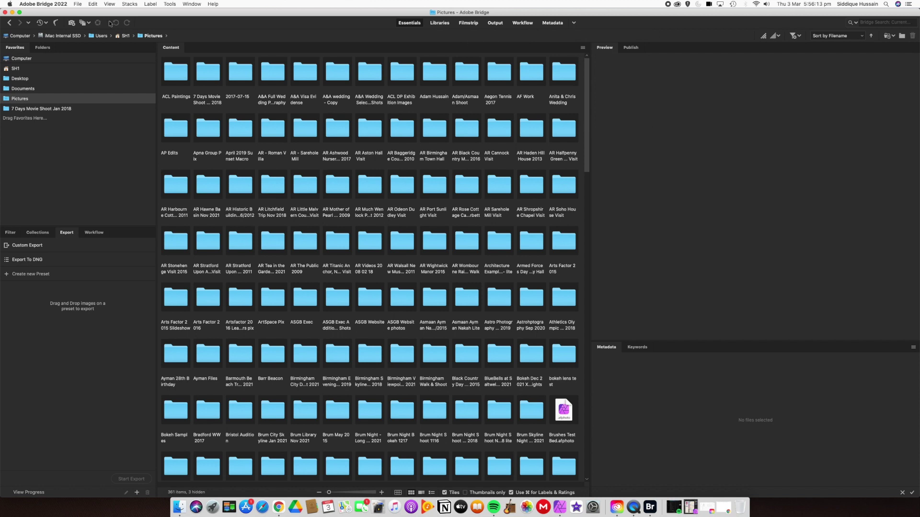
pyautogui.click(46, 6)
pyautogui.click(52, 78)
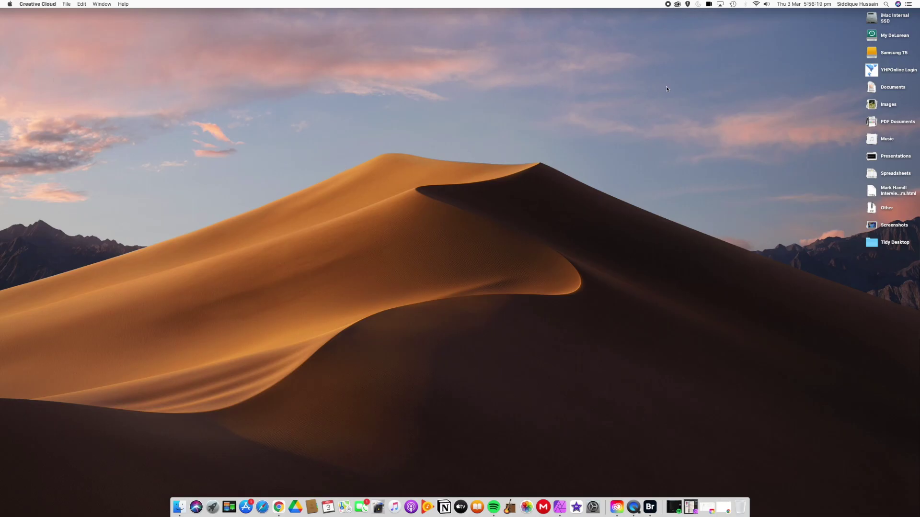